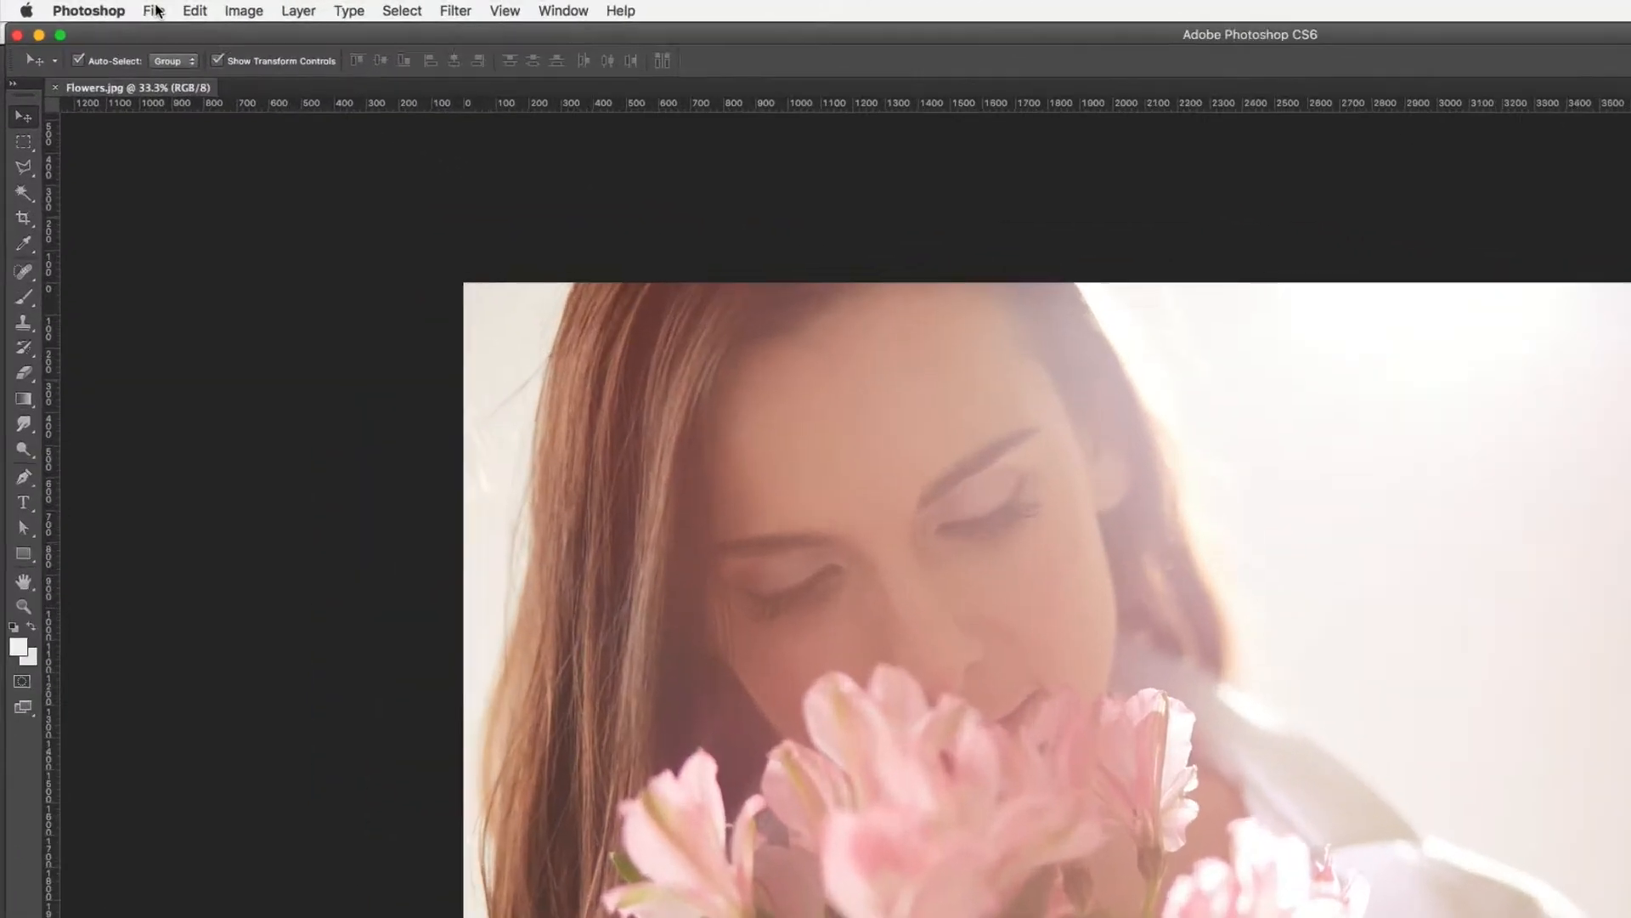
- Open the Save As dialog and review the list of available file formats
{"action": "left_click", "coordinate": [100, 7]}
{"action": "left_click", "coordinate": [228, 271]}
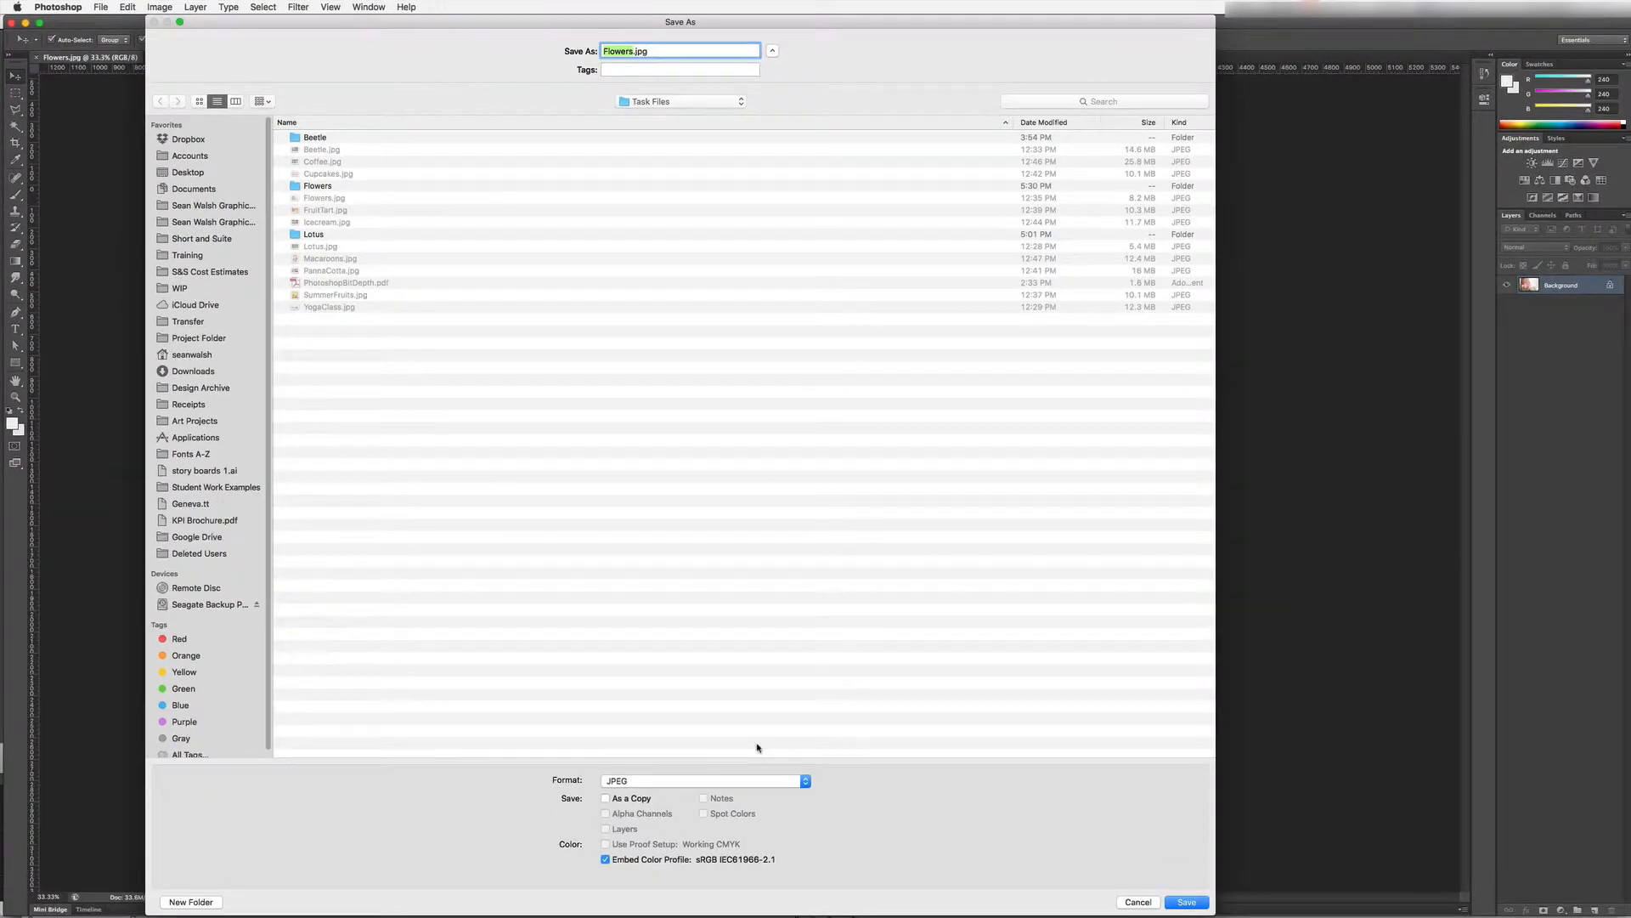
{"action": "left_click", "coordinate": [804, 781]}
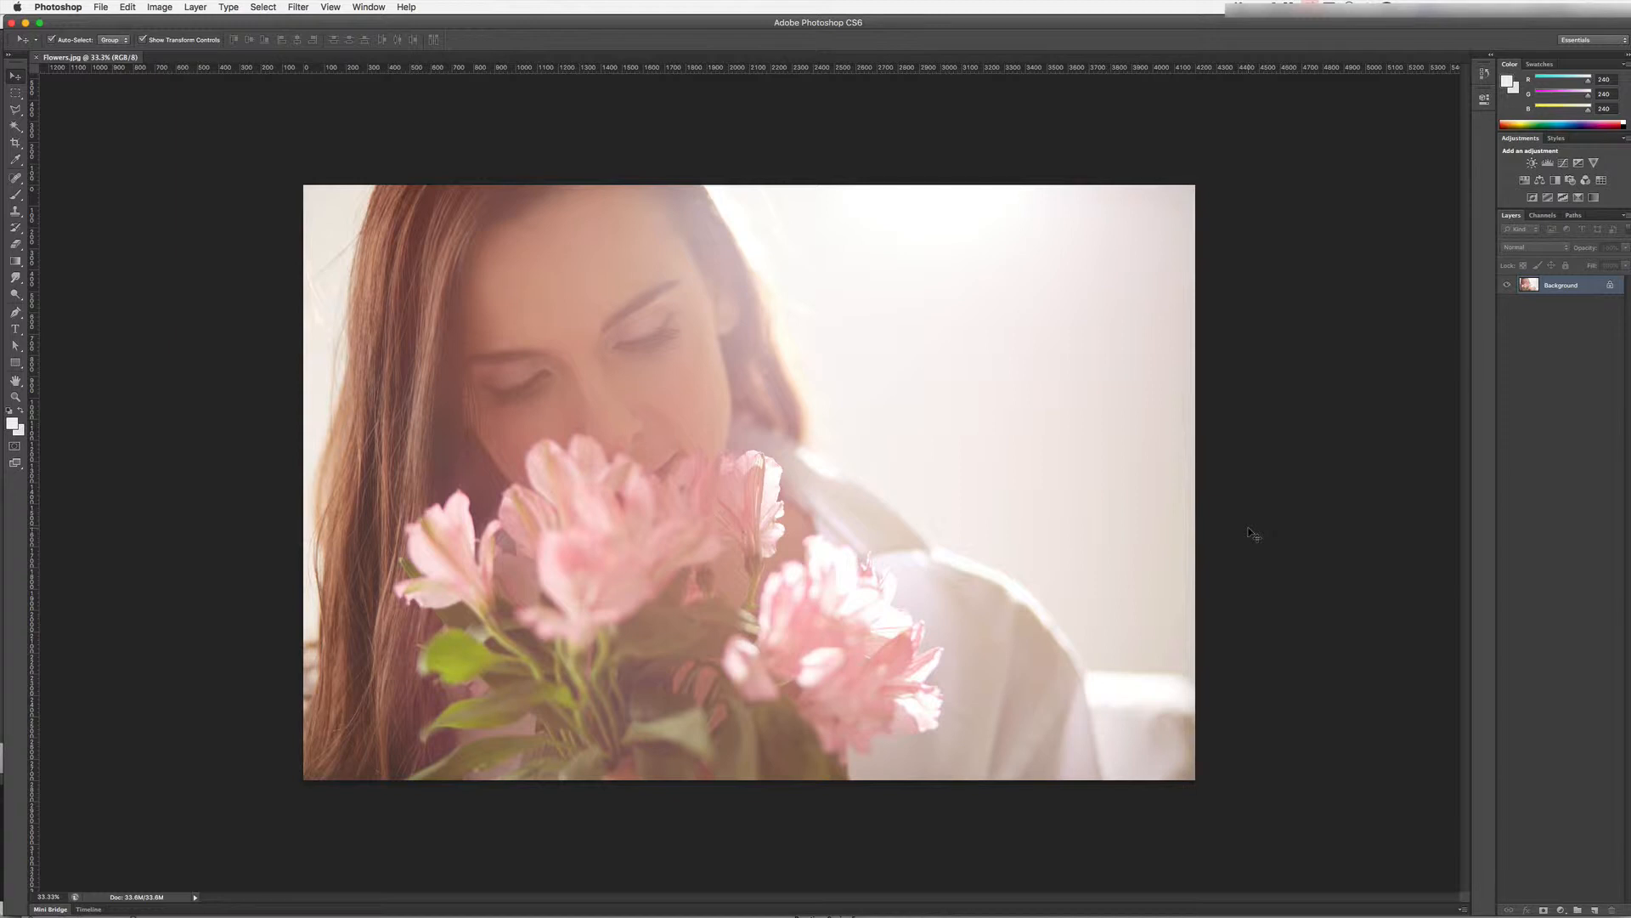
- Open Flowers.eps from the Flowers folder inside Task Files
{"action": "left_click", "coordinate": [101, 7]}
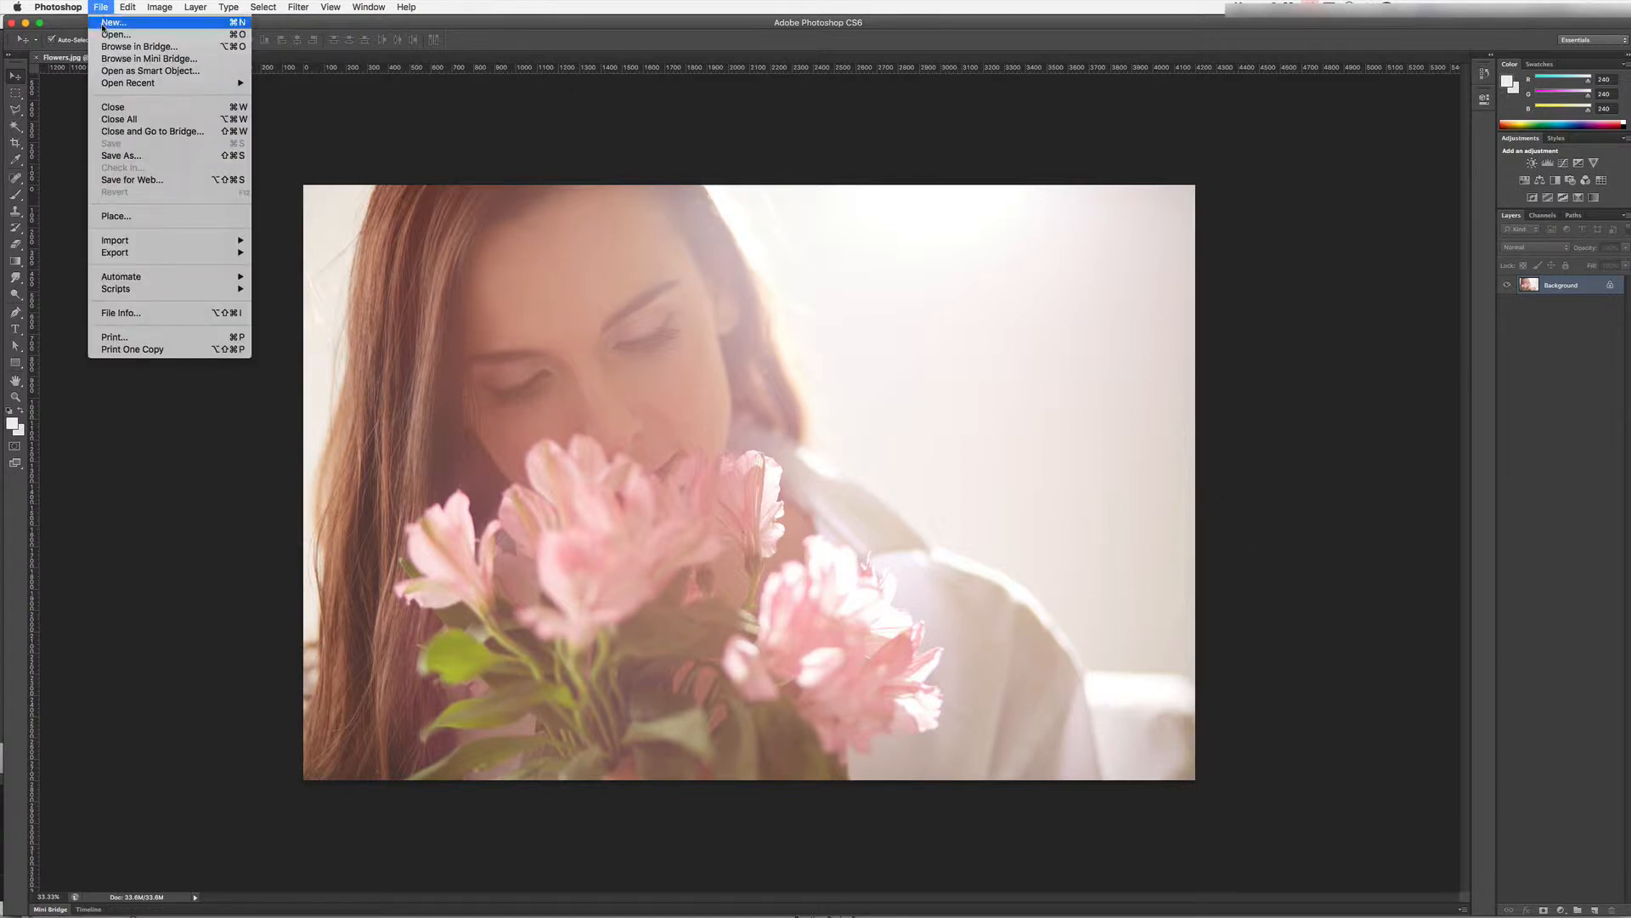
{"action": "left_click", "coordinate": [115, 34]}
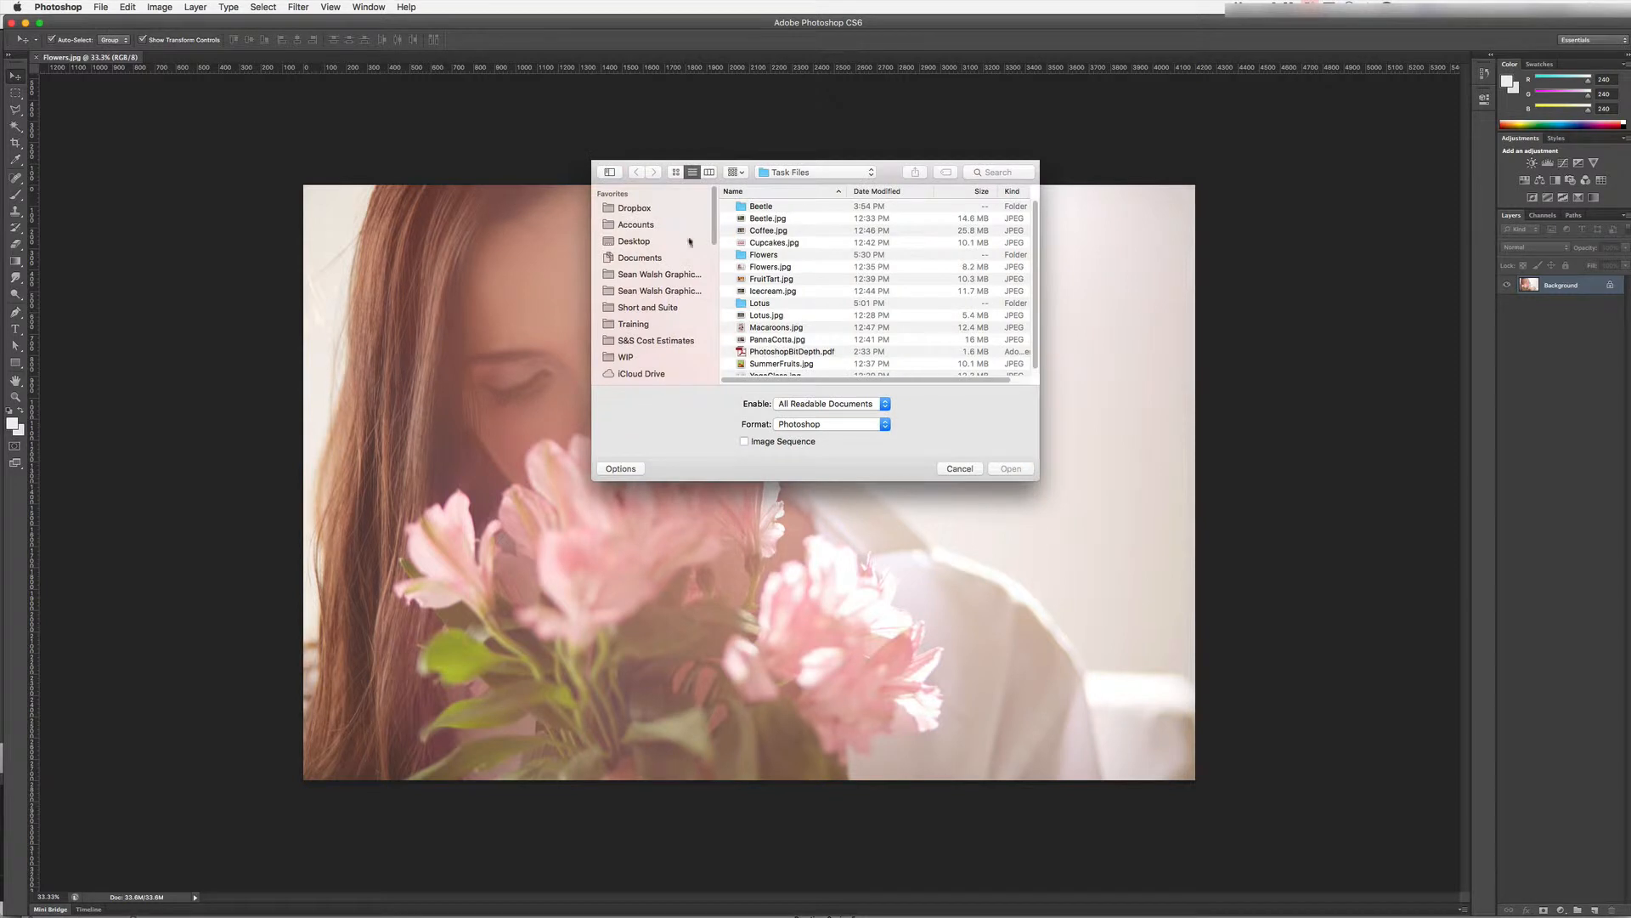
{"action": "double_click", "coordinate": [770, 259]}
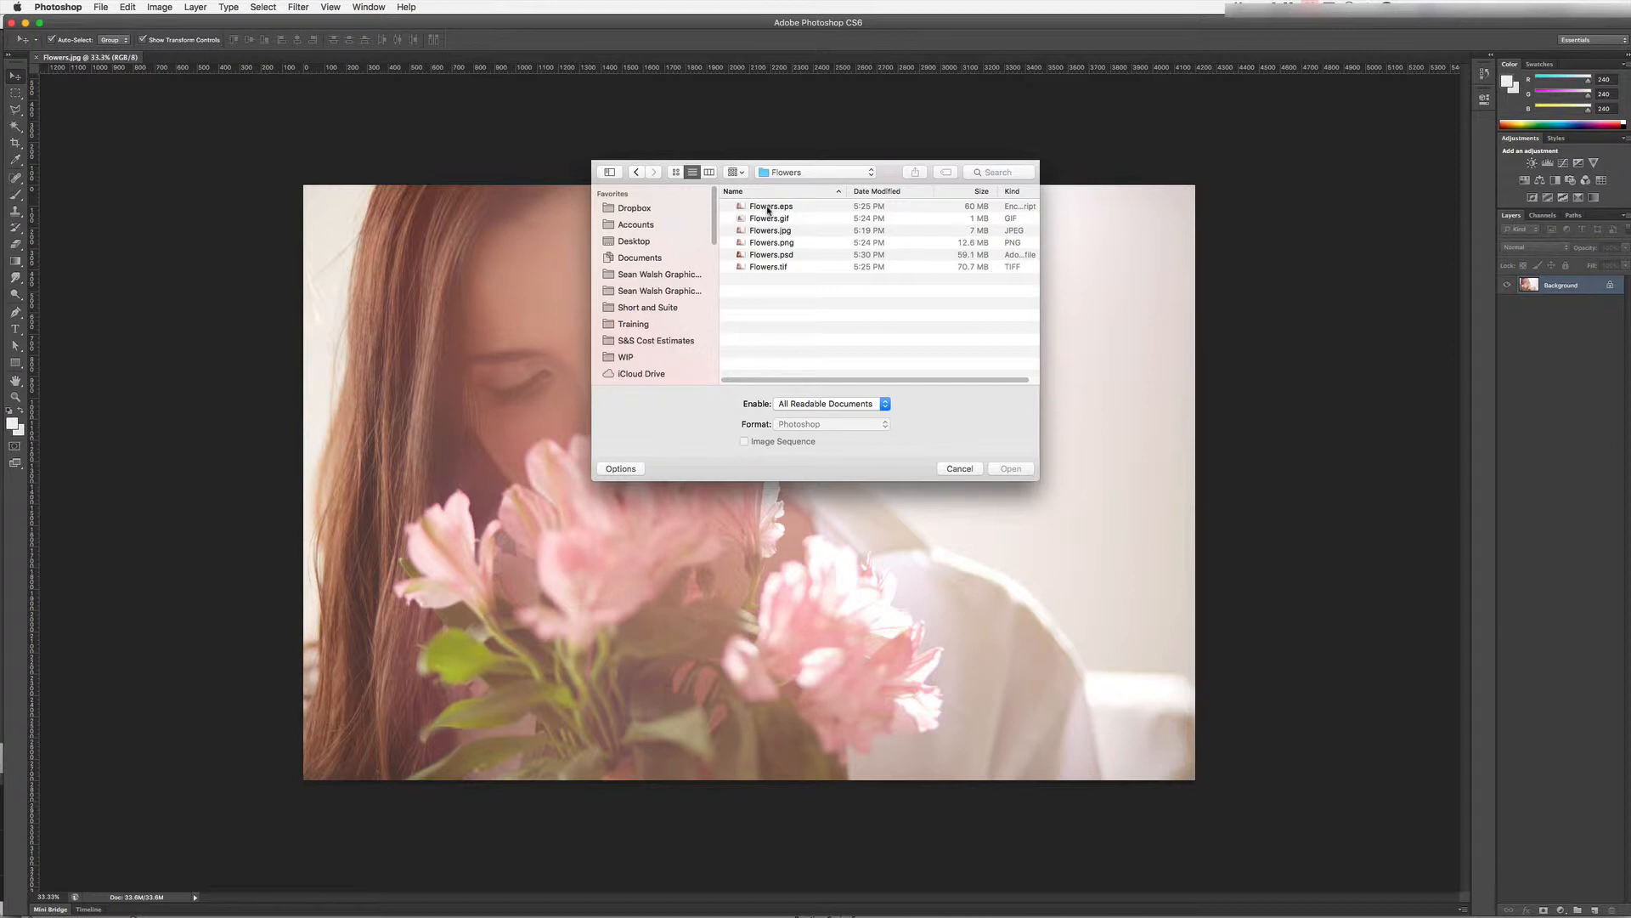
{"action": "double_click", "coordinate": [768, 207]}
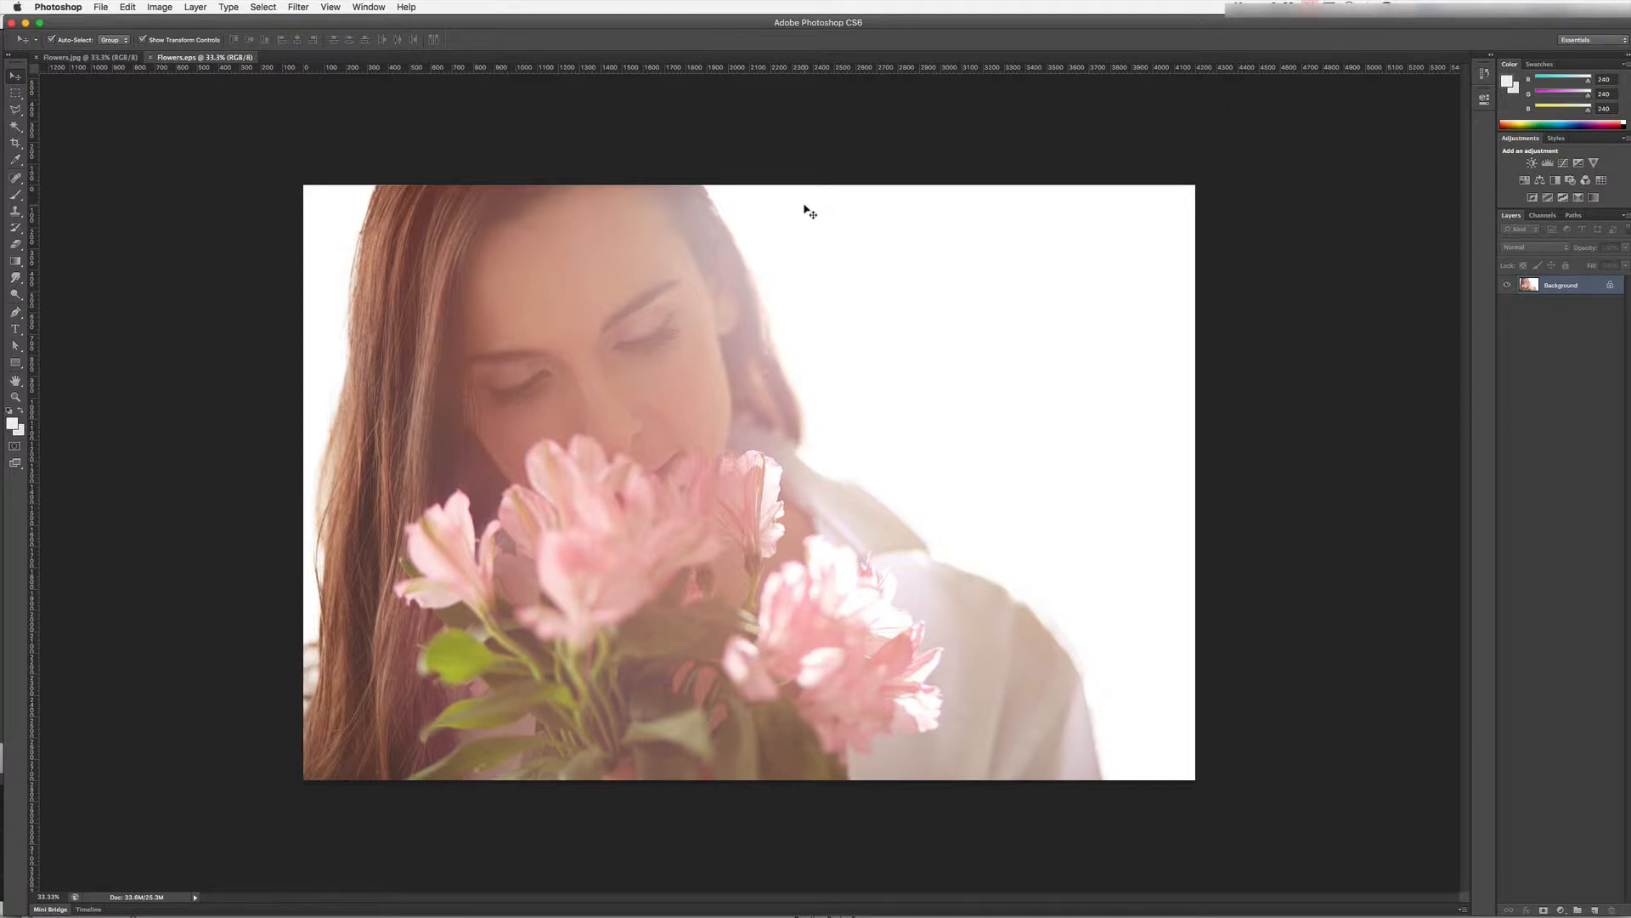
- Open Flowers.psd from the Flowers folder and float the Layers panel over the canvas
{"action": "left_click", "coordinate": [97, 6]}
{"action": "left_click", "coordinate": [115, 34]}
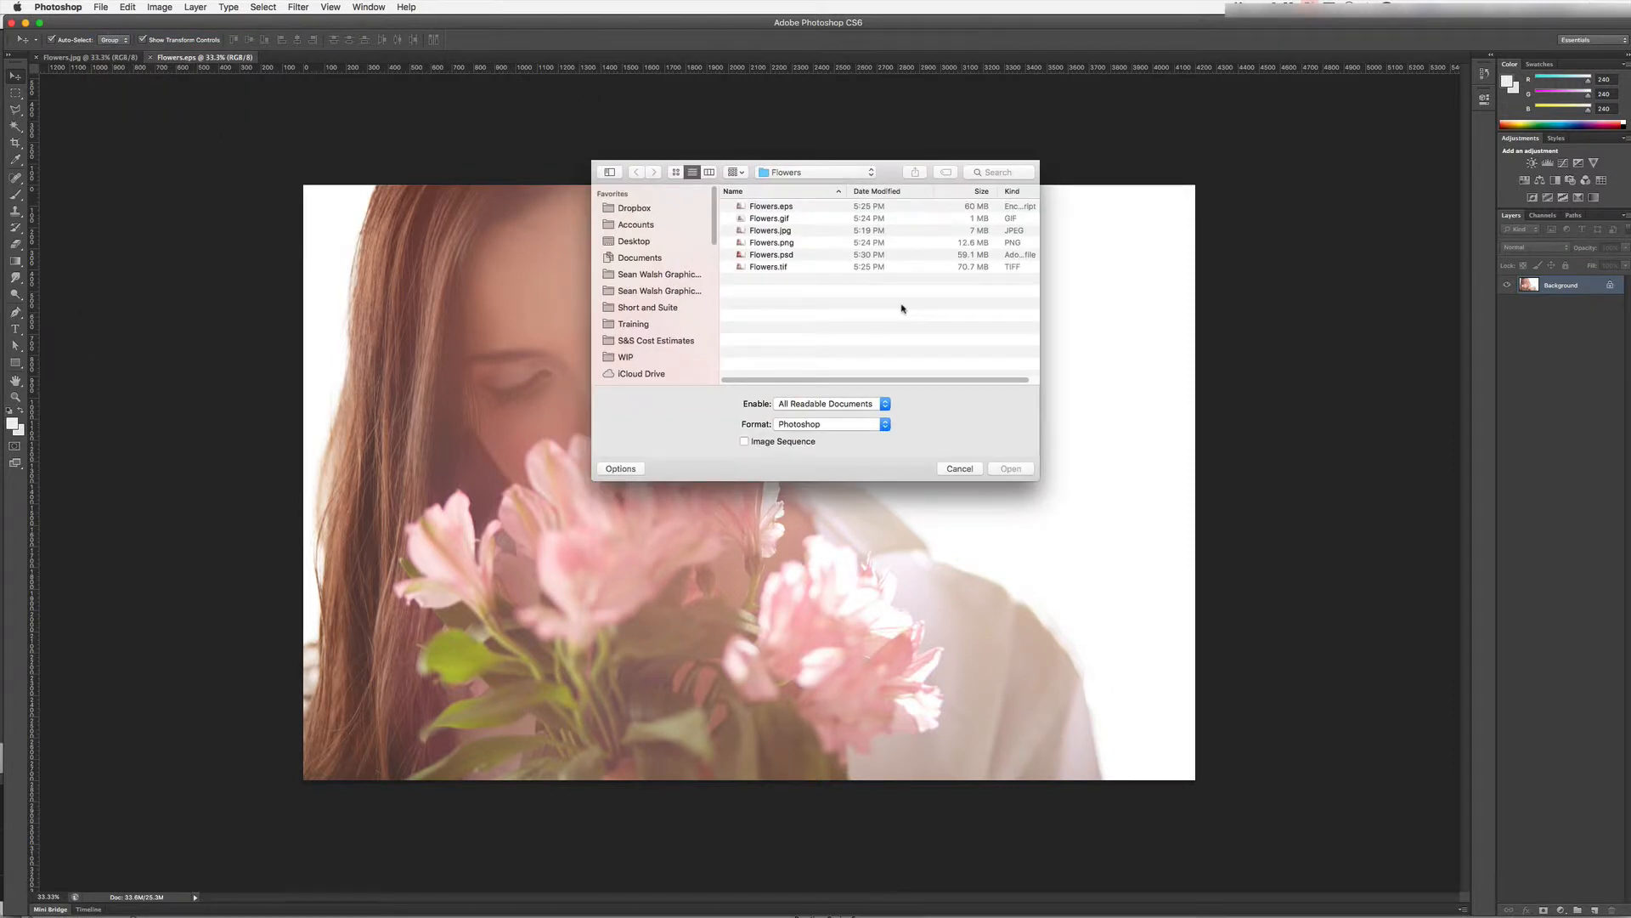
{"action": "double_click", "coordinate": [790, 255]}
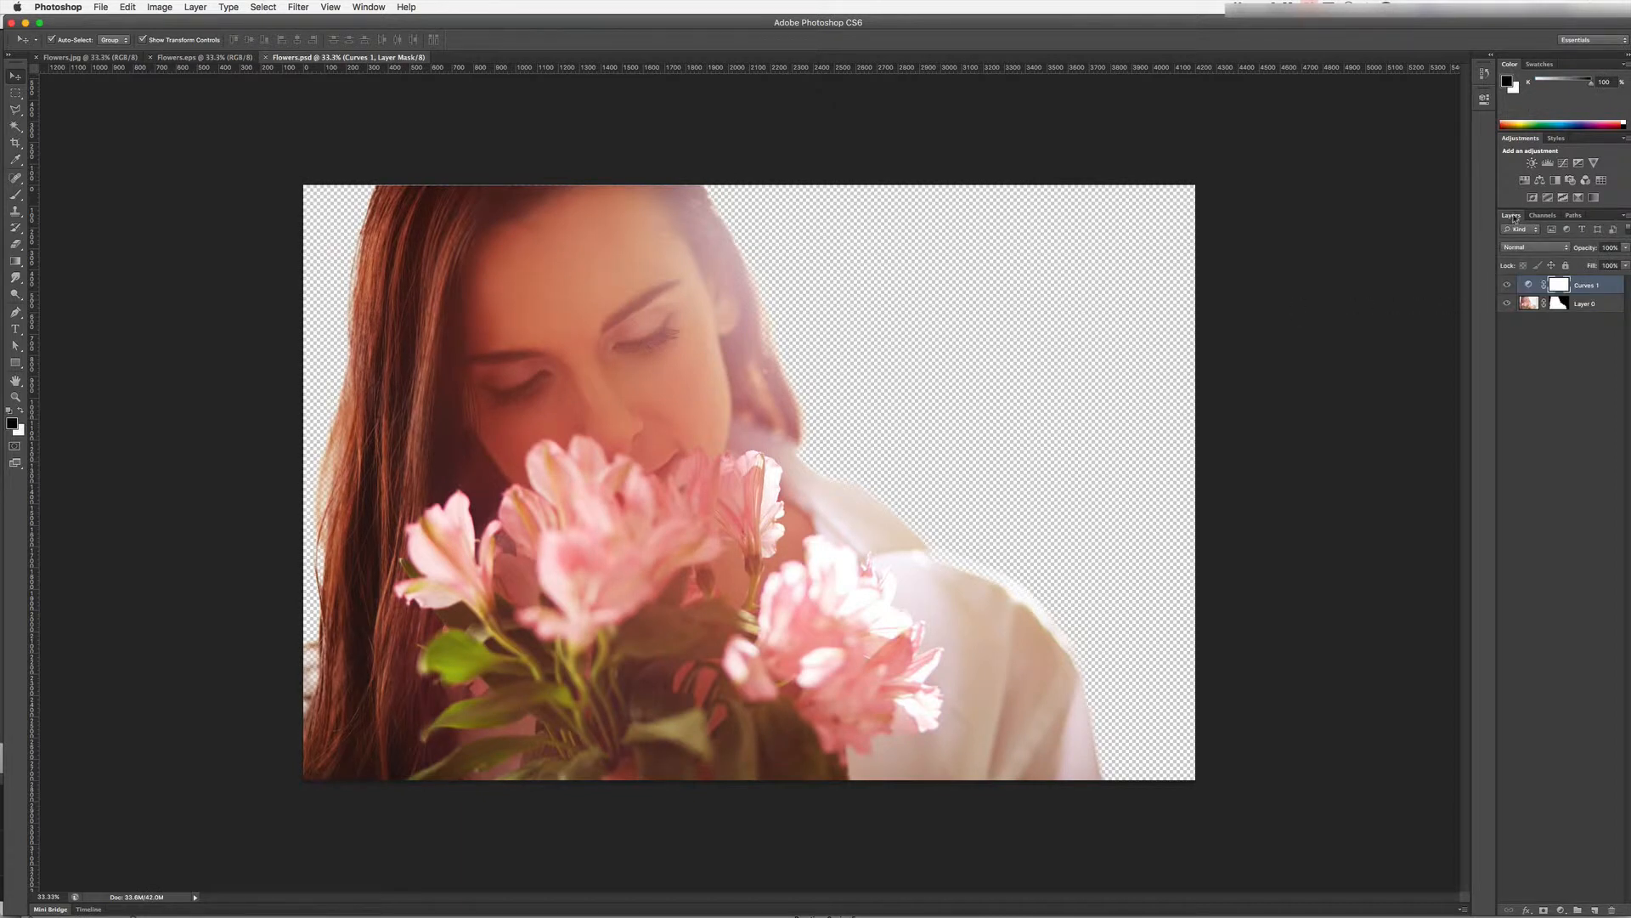
{"action": "left_click_drag", "start_coordinate": [1513, 218], "coordinate": [1160, 233]}
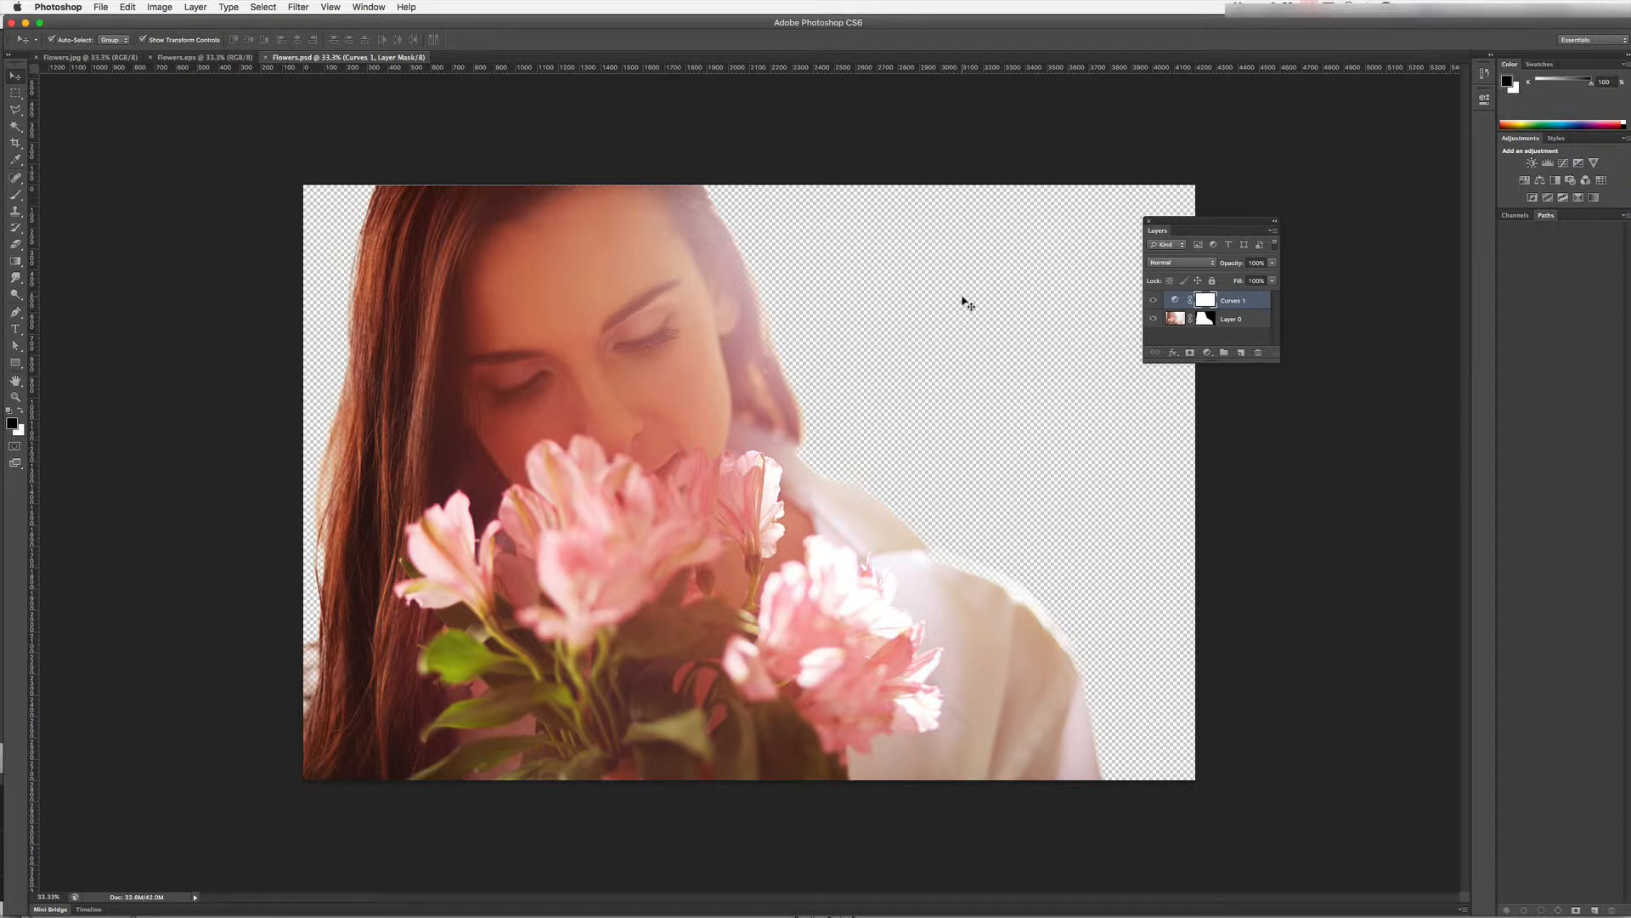
- Open Flowers.tif from the Flowers folder
{"action": "left_click", "coordinate": [100, 7]}
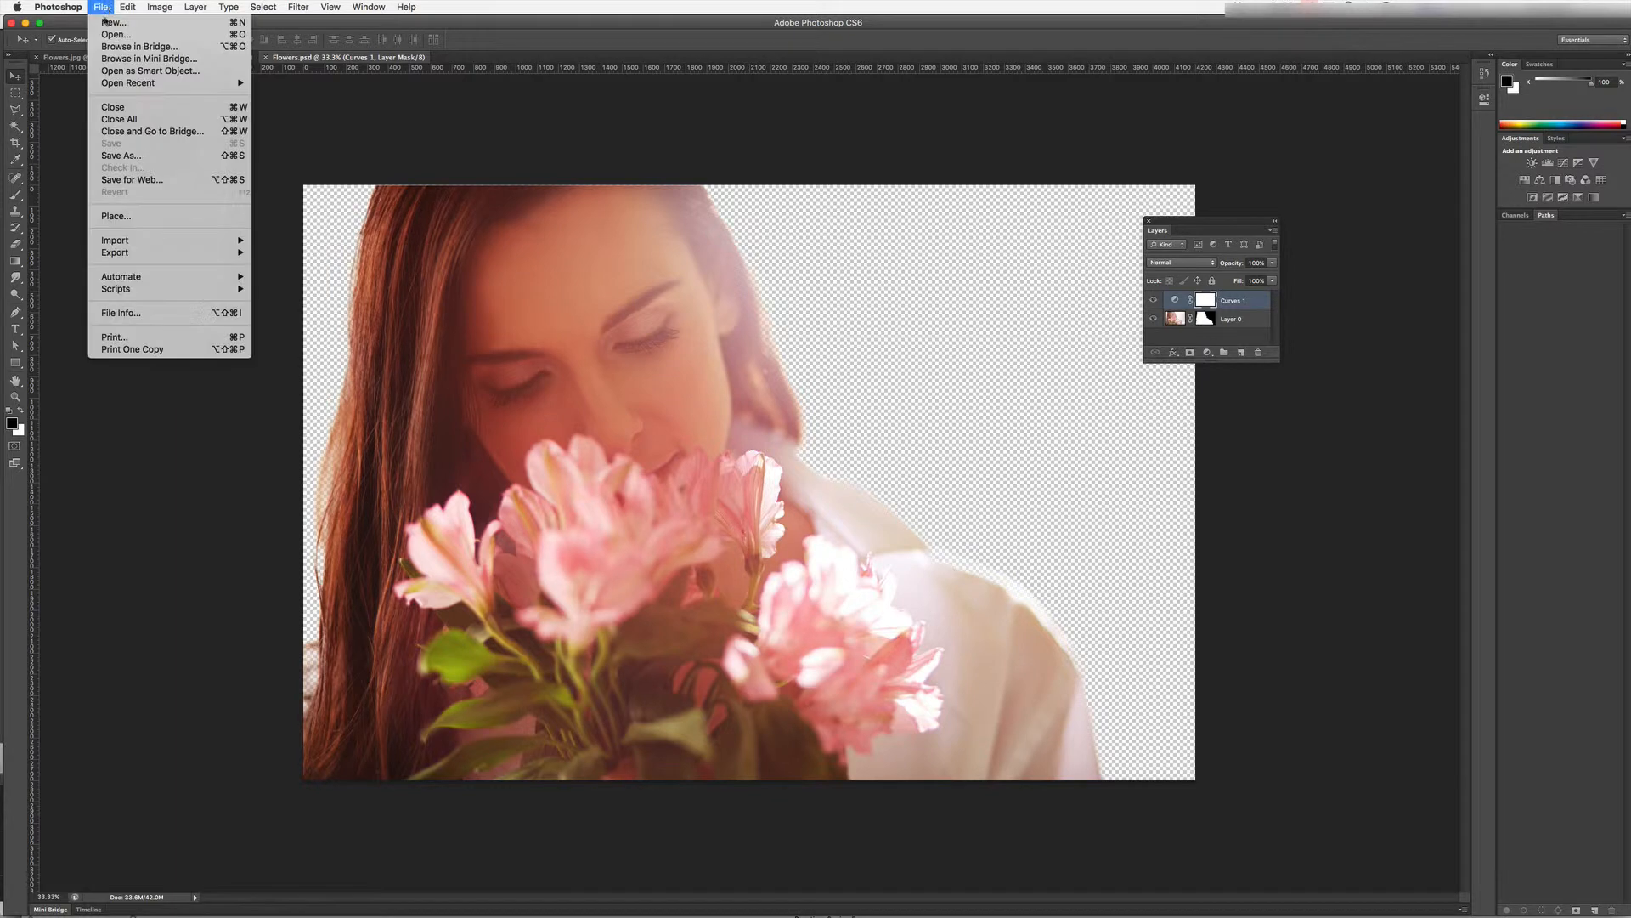
{"action": "left_click", "coordinate": [115, 34]}
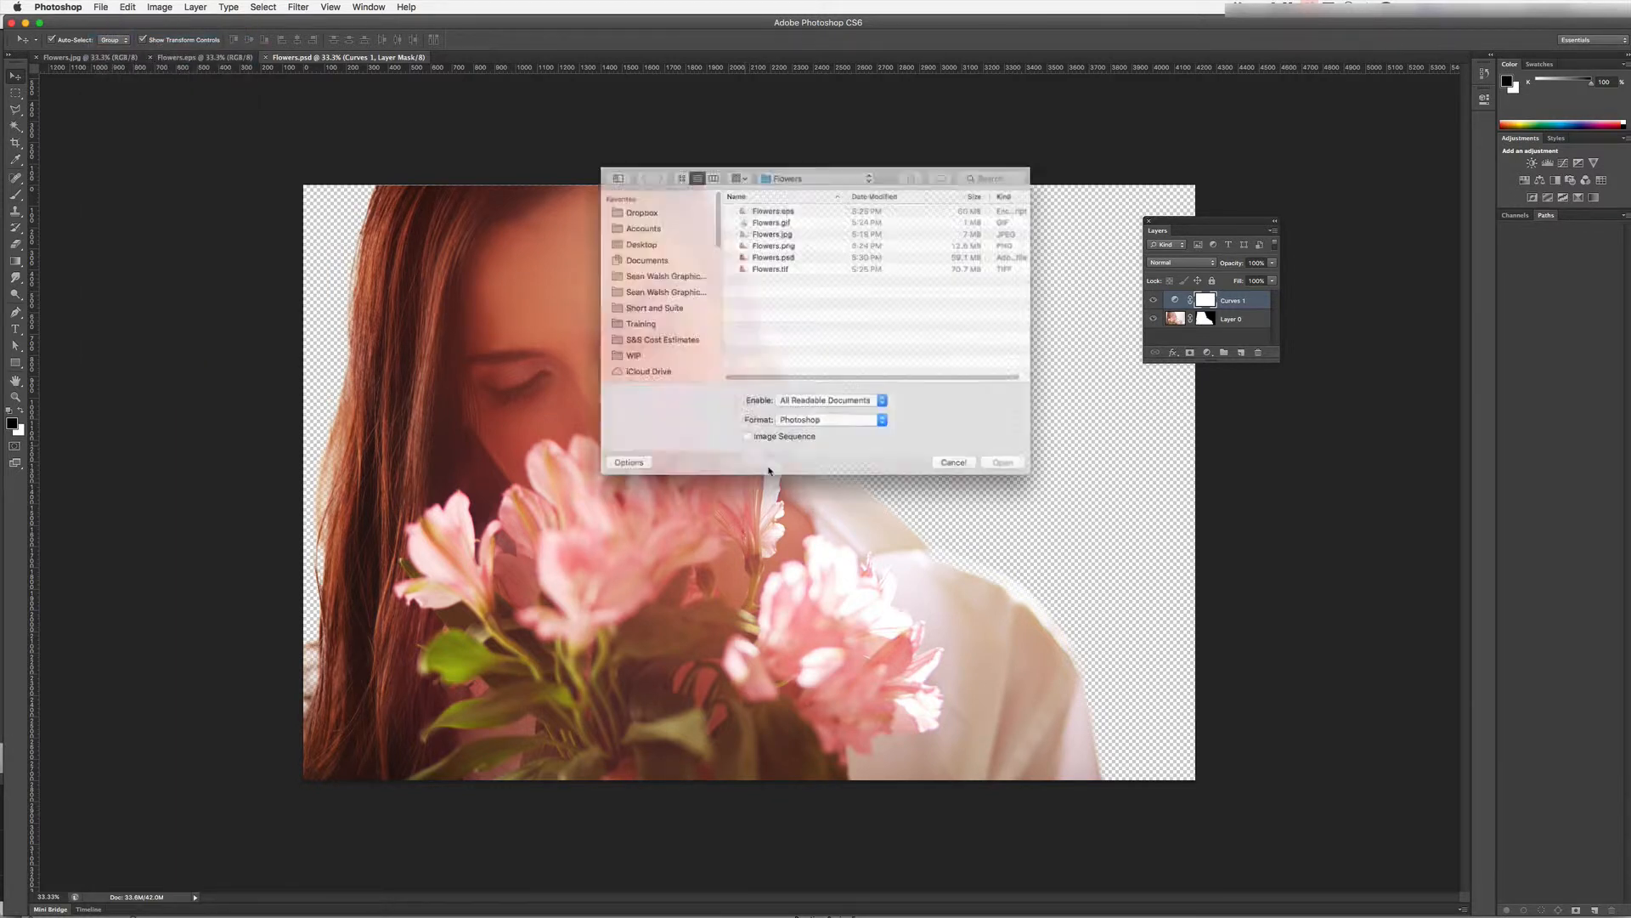
{"action": "double_click", "coordinate": [774, 267]}
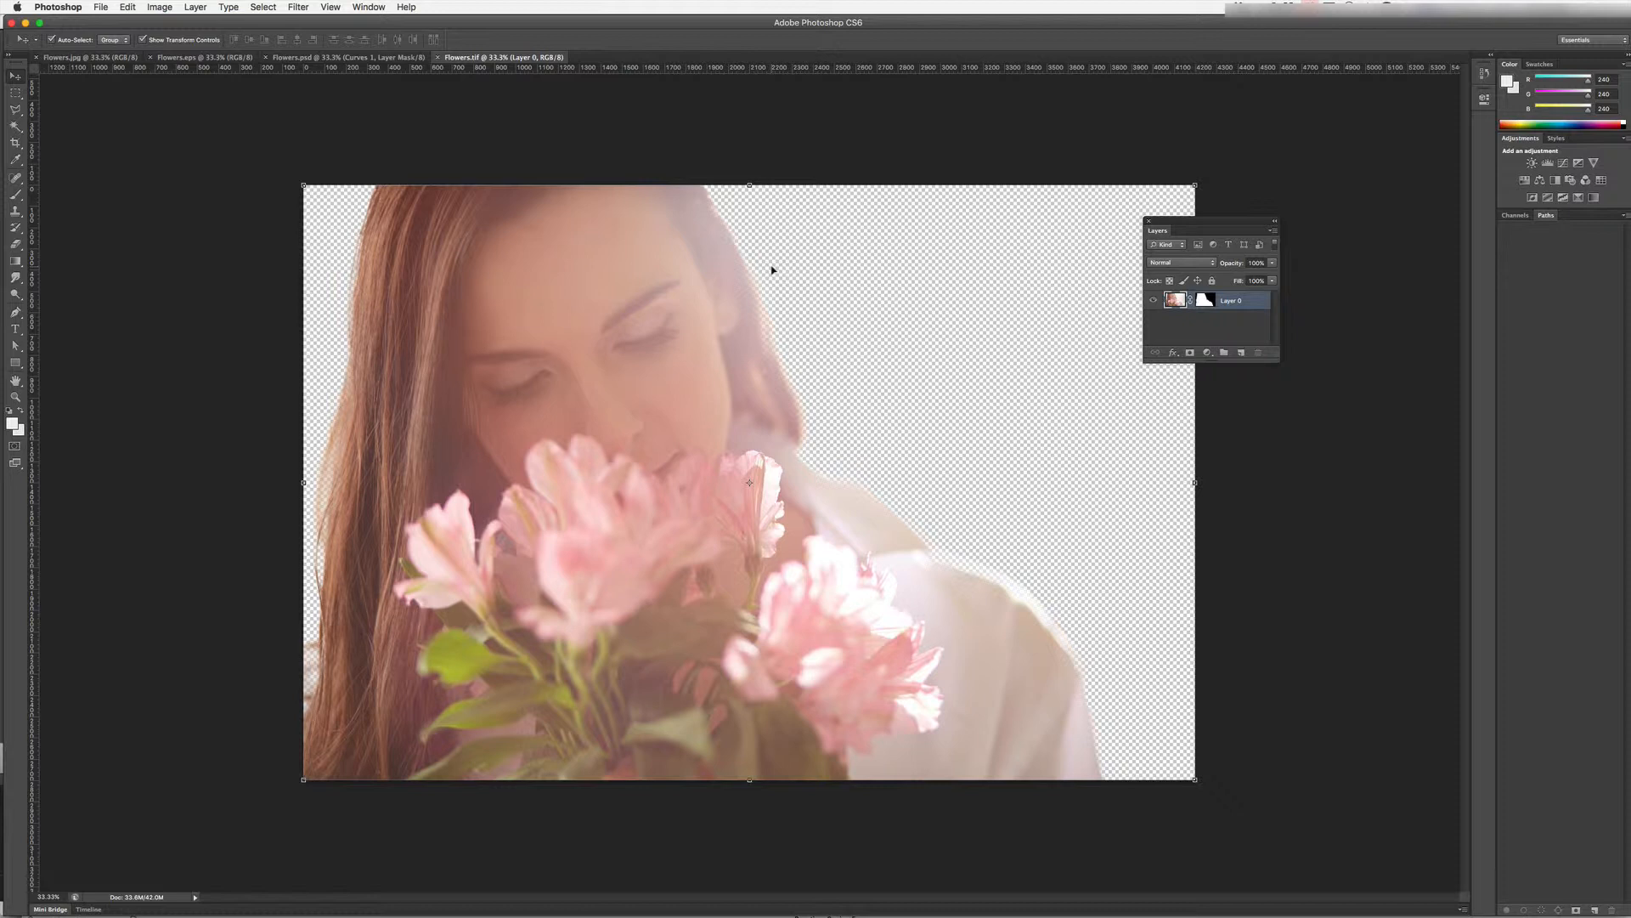
- Open Flowers.jpg from the Flowers folder
{"action": "left_click", "coordinate": [99, 8]}
{"action": "left_click", "coordinate": [110, 34]}
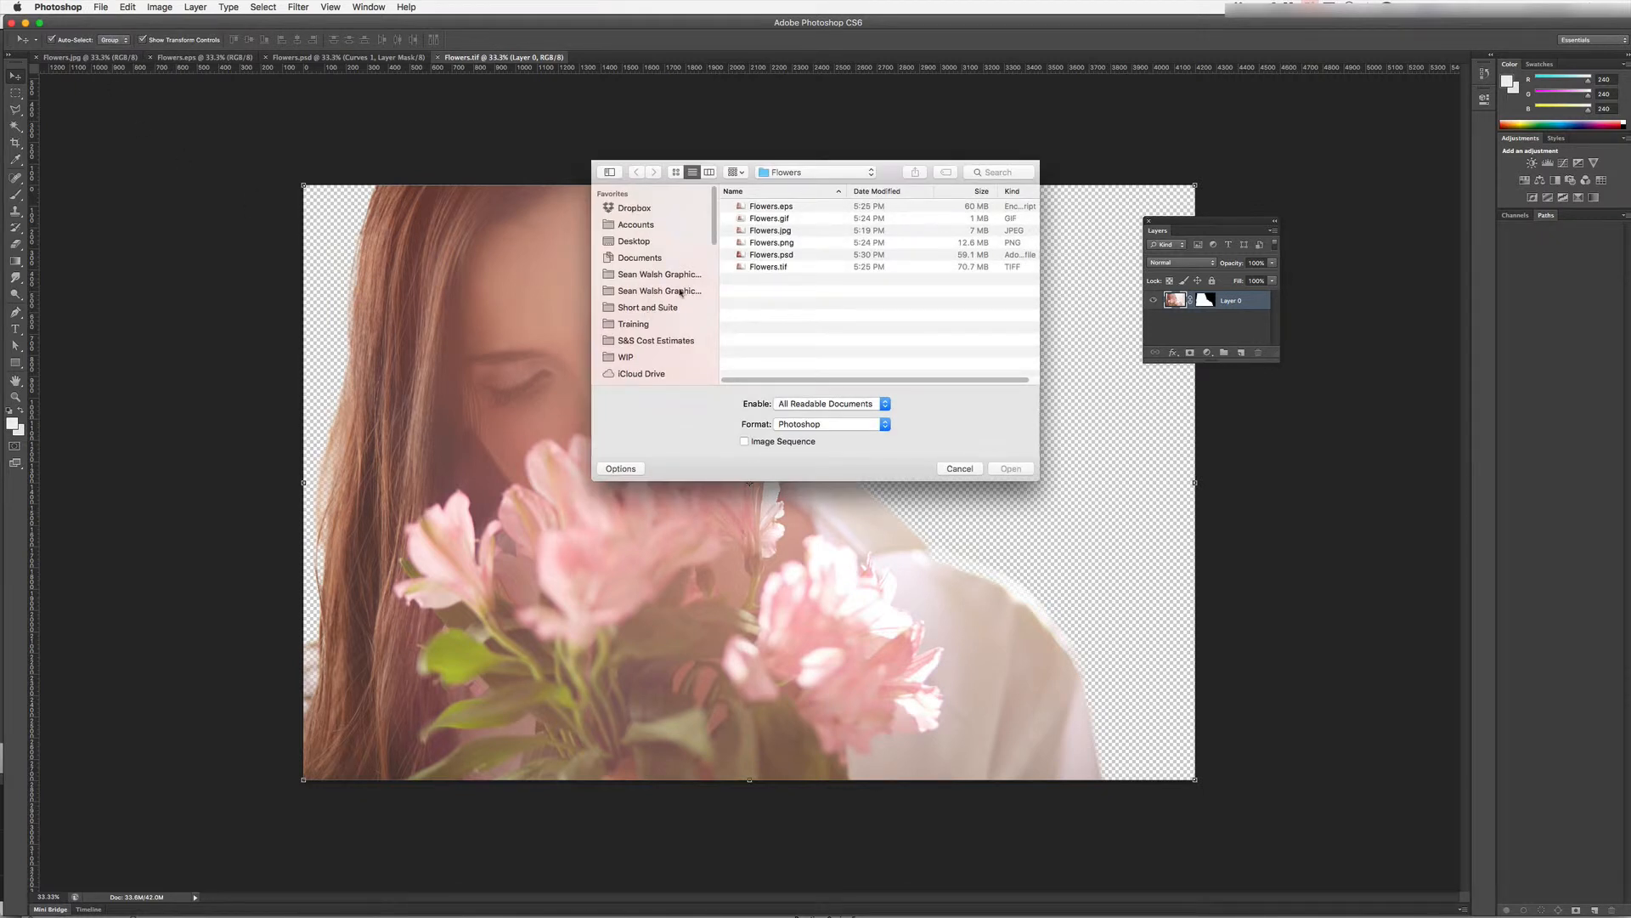
{"action": "double_click", "coordinate": [761, 231]}
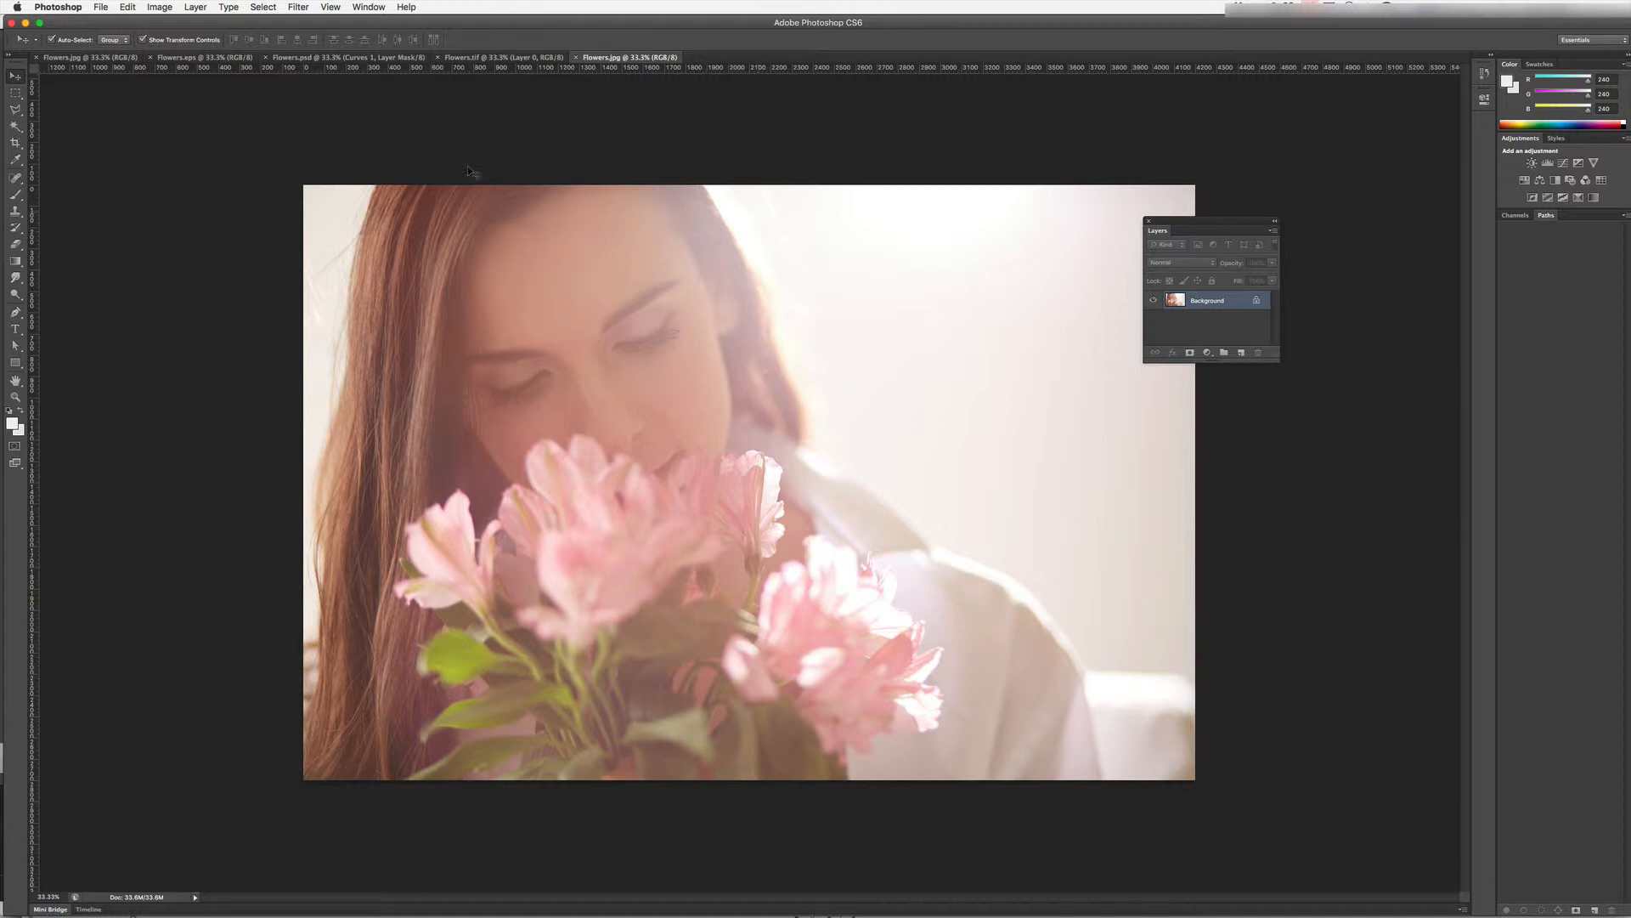
- Open Flowers.gif from the Flowers folder
{"action": "left_click", "coordinate": [98, 7]}
{"action": "left_click", "coordinate": [113, 35]}
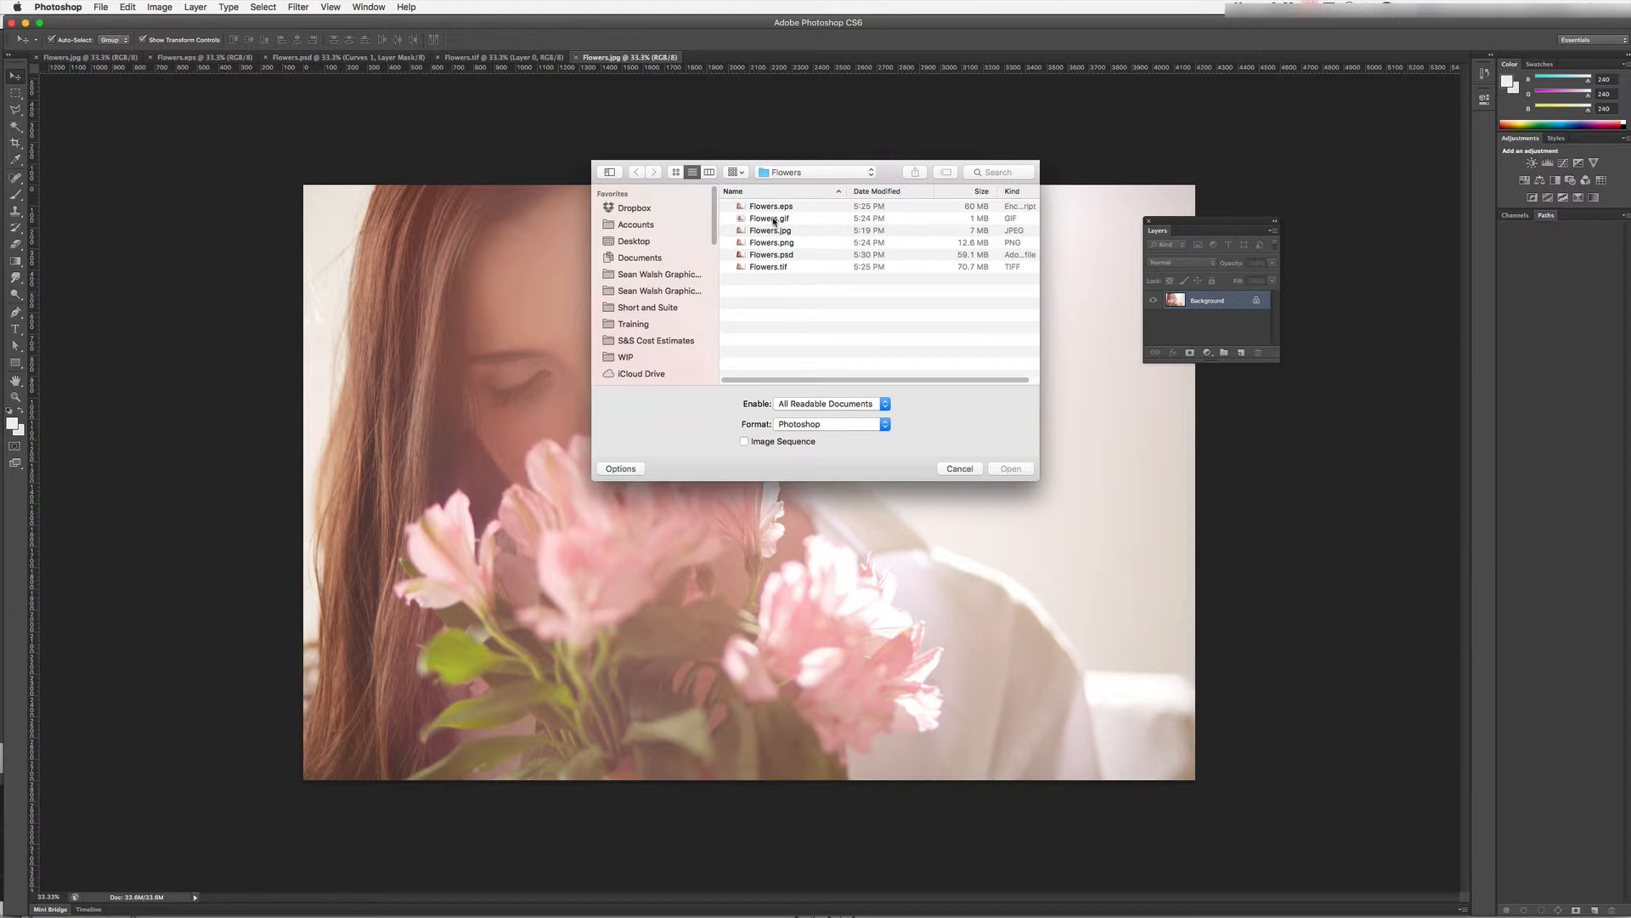
{"action": "double_click", "coordinate": [770, 219]}
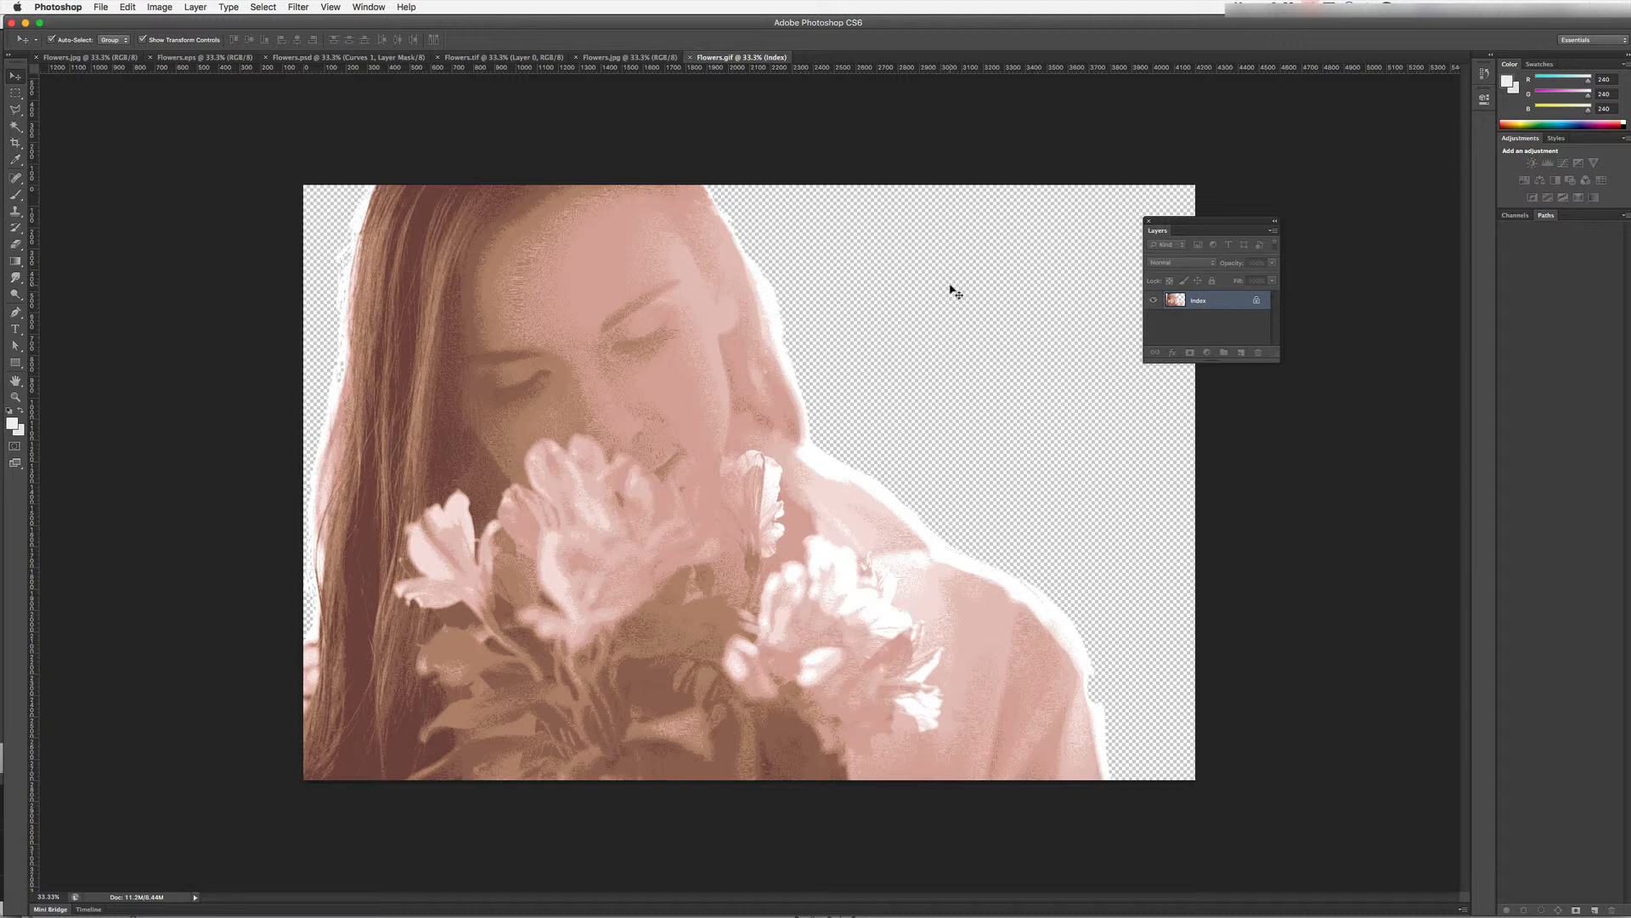
- Zoom in on the GIF image to examine its quality, then zoom back out to full view
{"action": "key", "text": "z"}
{"action": "left_click", "coordinate": [635, 401]}
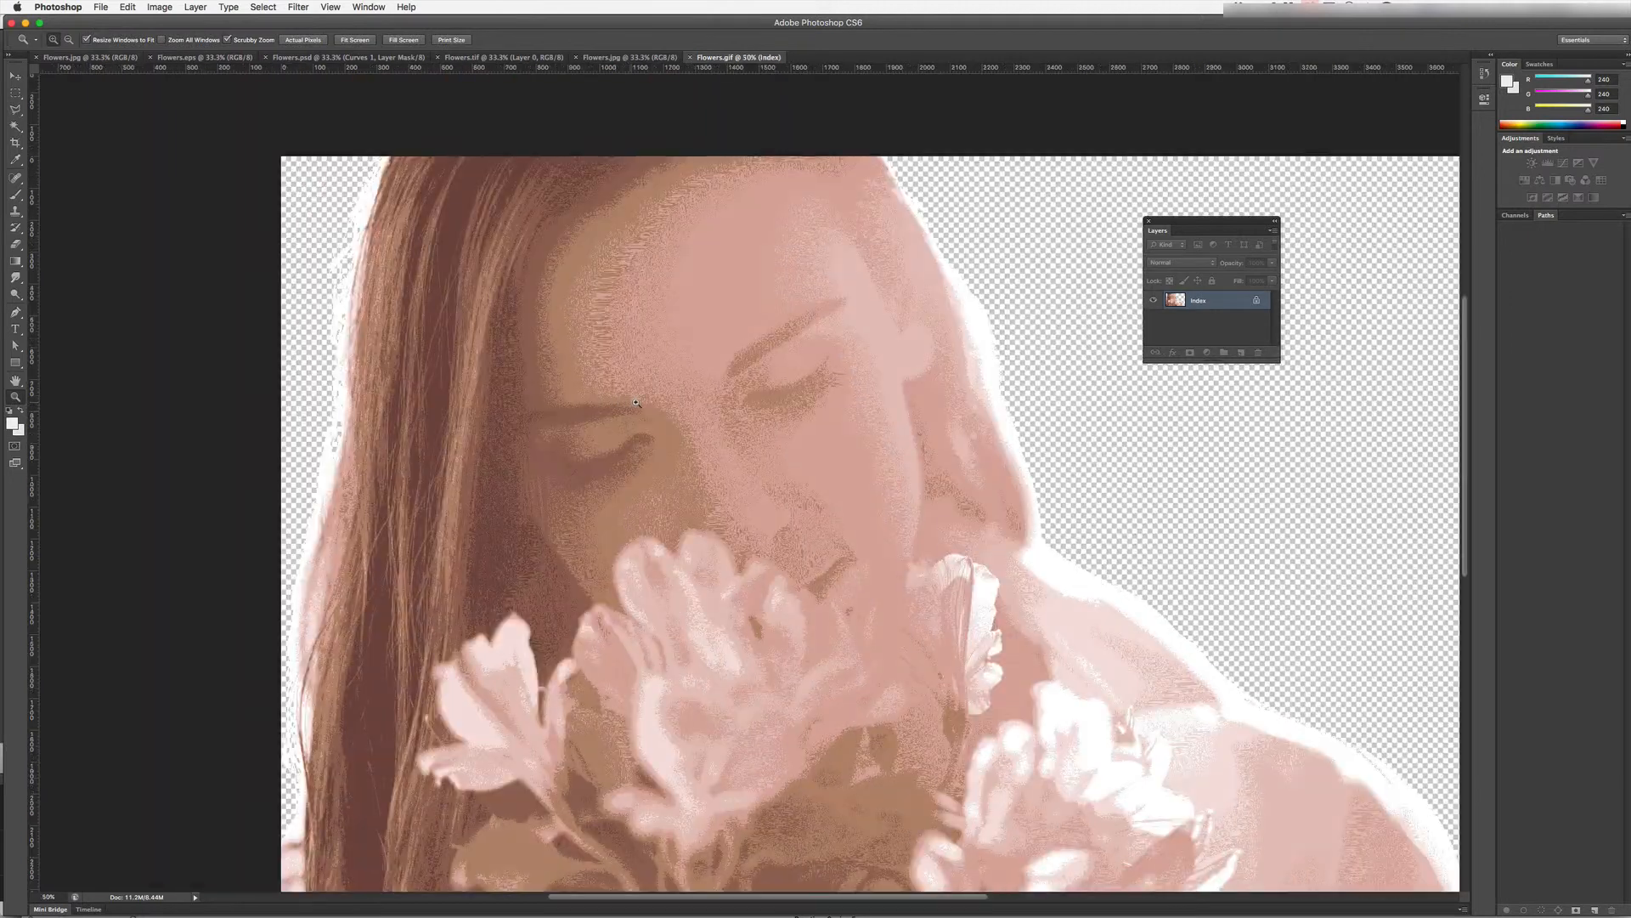
{"action": "left_click", "coordinate": [779, 451]}
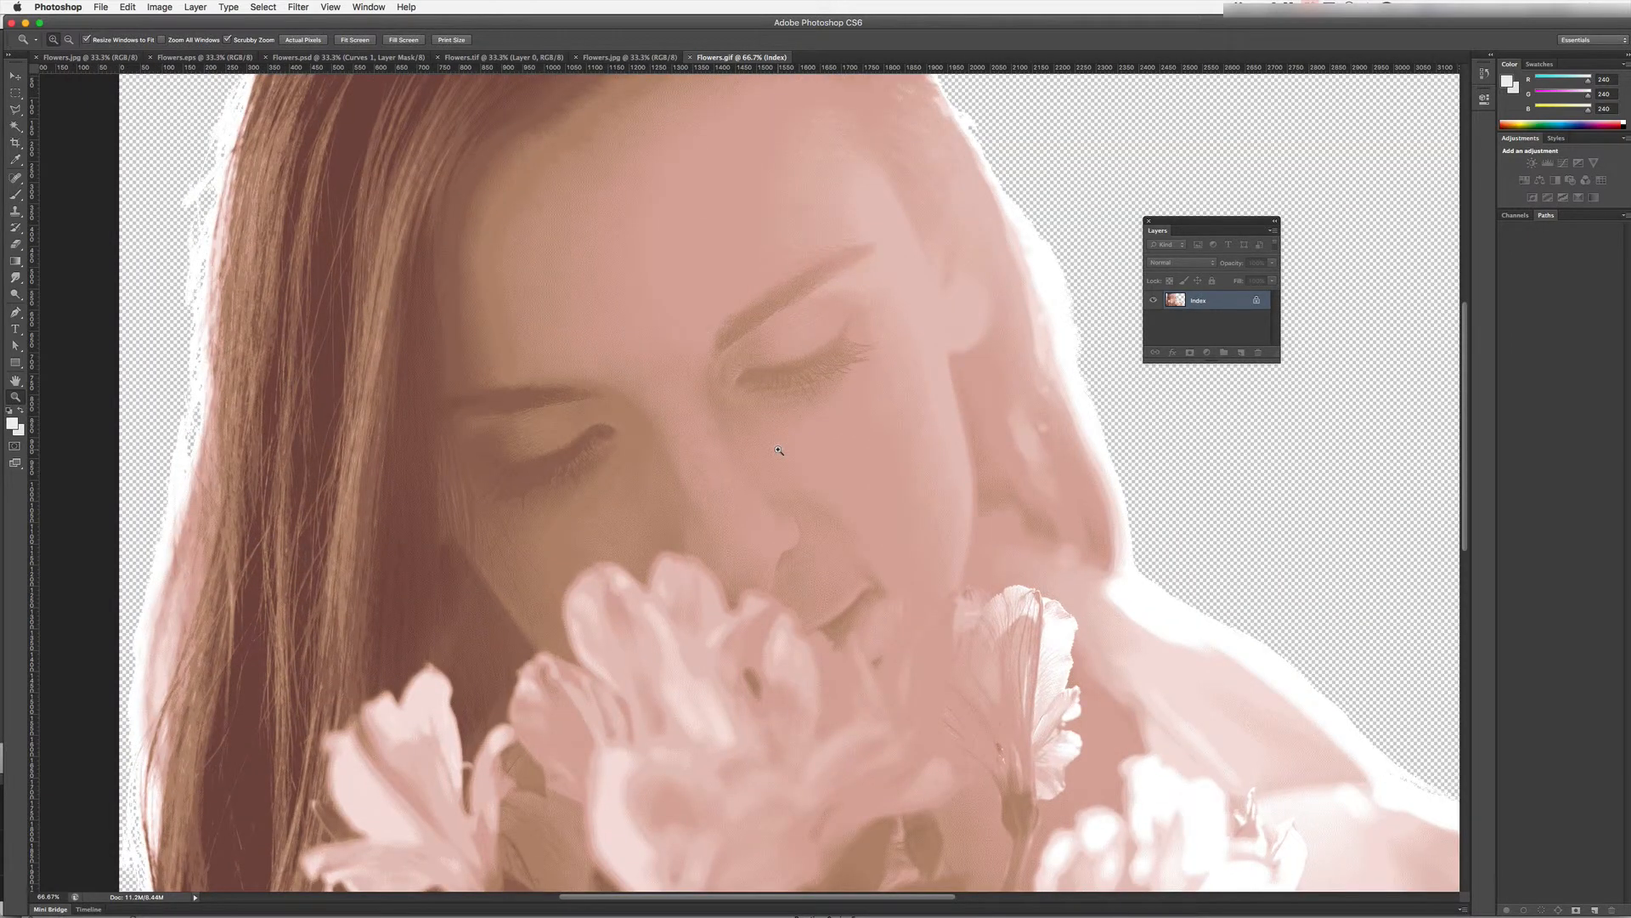
{"action": "left_click", "coordinate": [778, 450]}
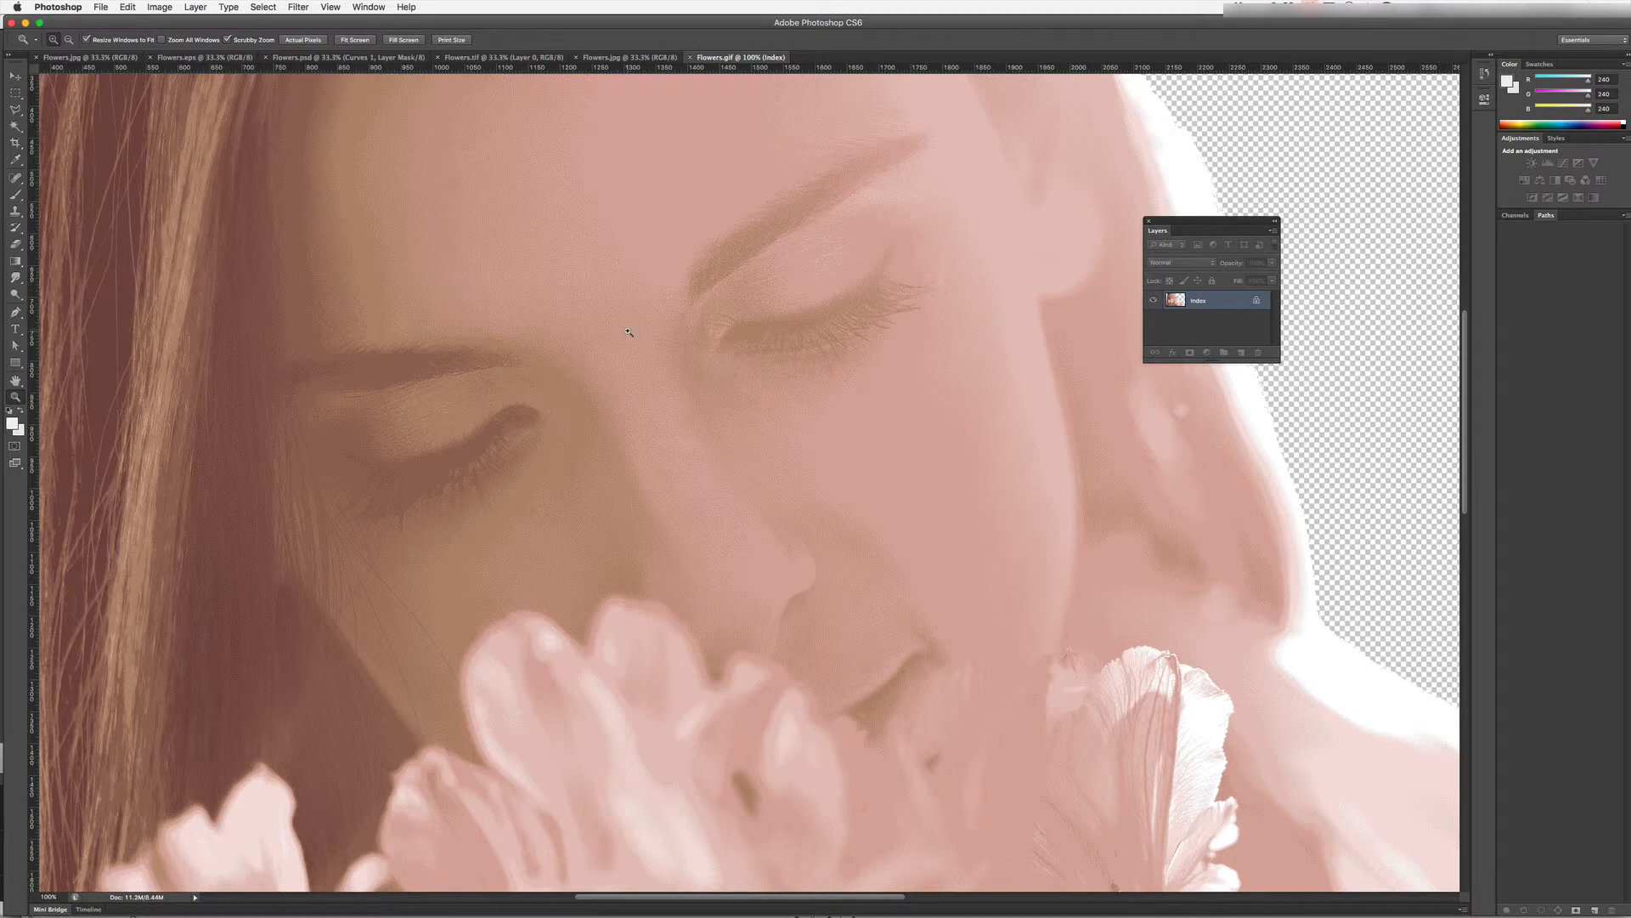
{"action": "key", "text": "alt"}
{"action": "left_click", "coordinate": [774, 387], "text": "alt"}
{"action": "left_click", "coordinate": [849, 408], "text": "alt"}
{"action": "left_click", "coordinate": [935, 429], "text": "alt"}
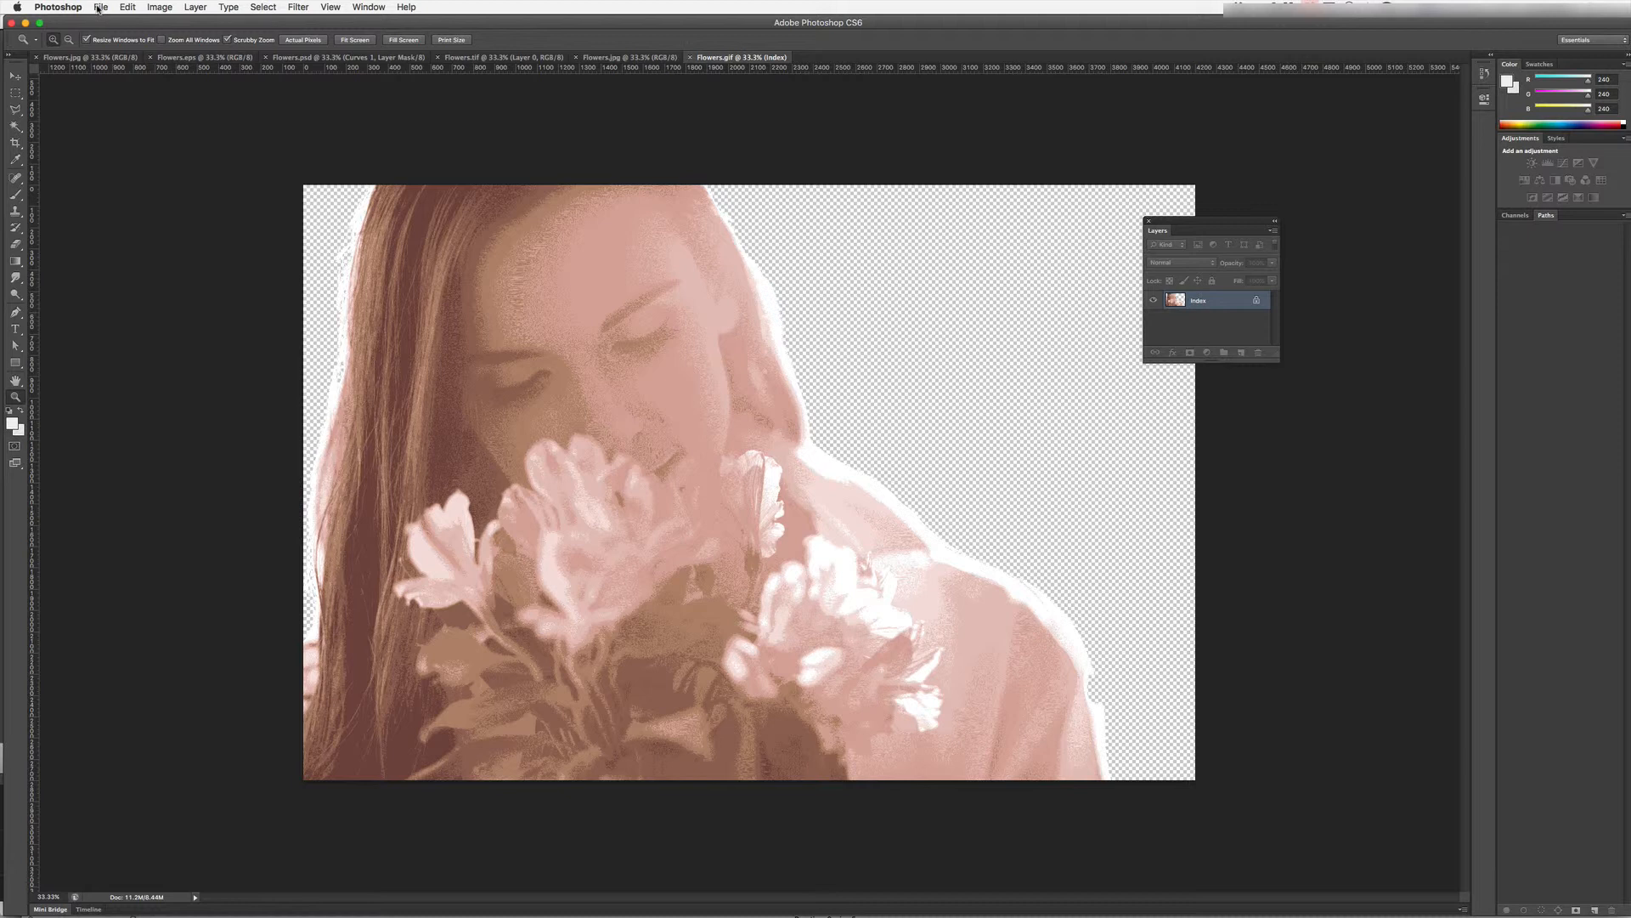
- Open Flowers.png from the Flowers folder
{"action": "left_click", "coordinate": [99, 8]}
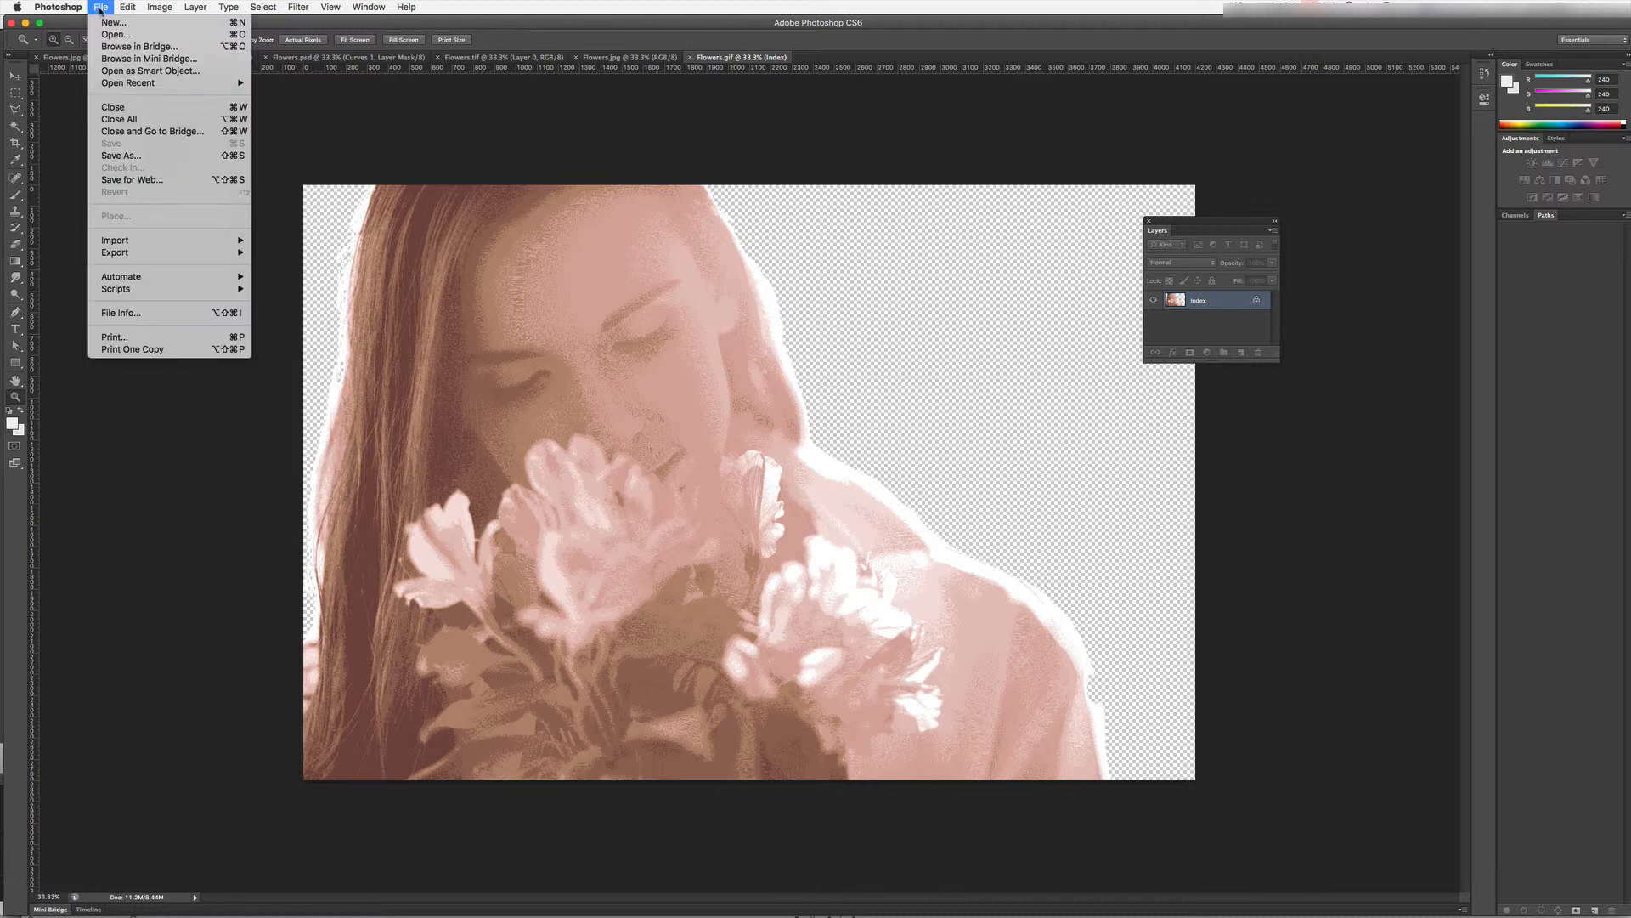
{"action": "left_click", "coordinate": [111, 35]}
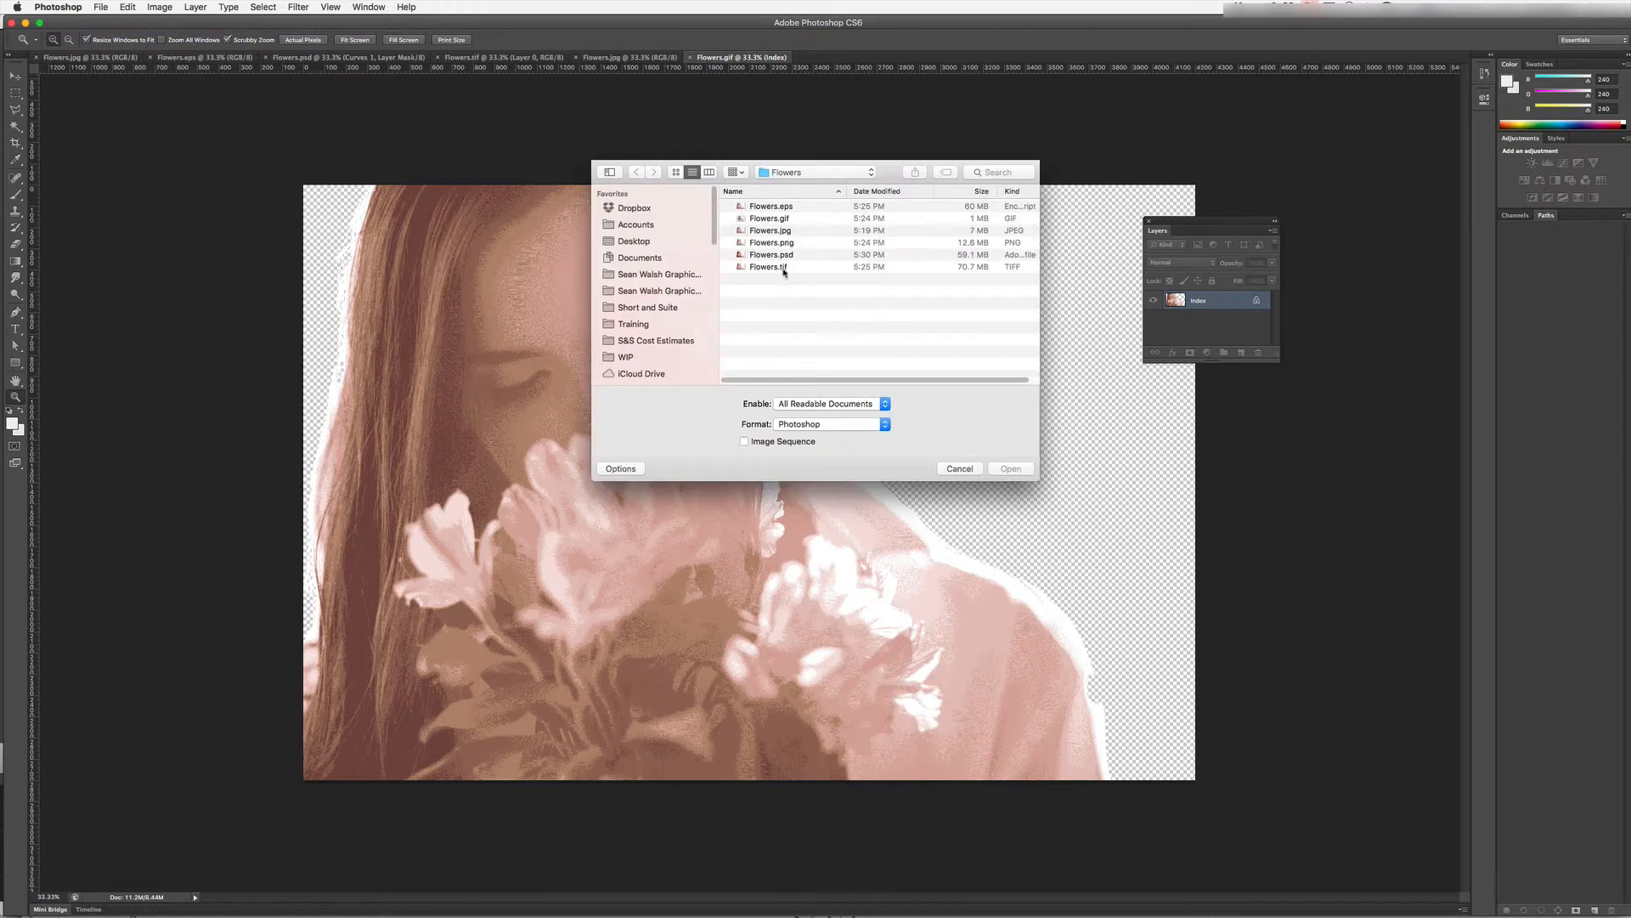
{"action": "double_click", "coordinate": [776, 244]}
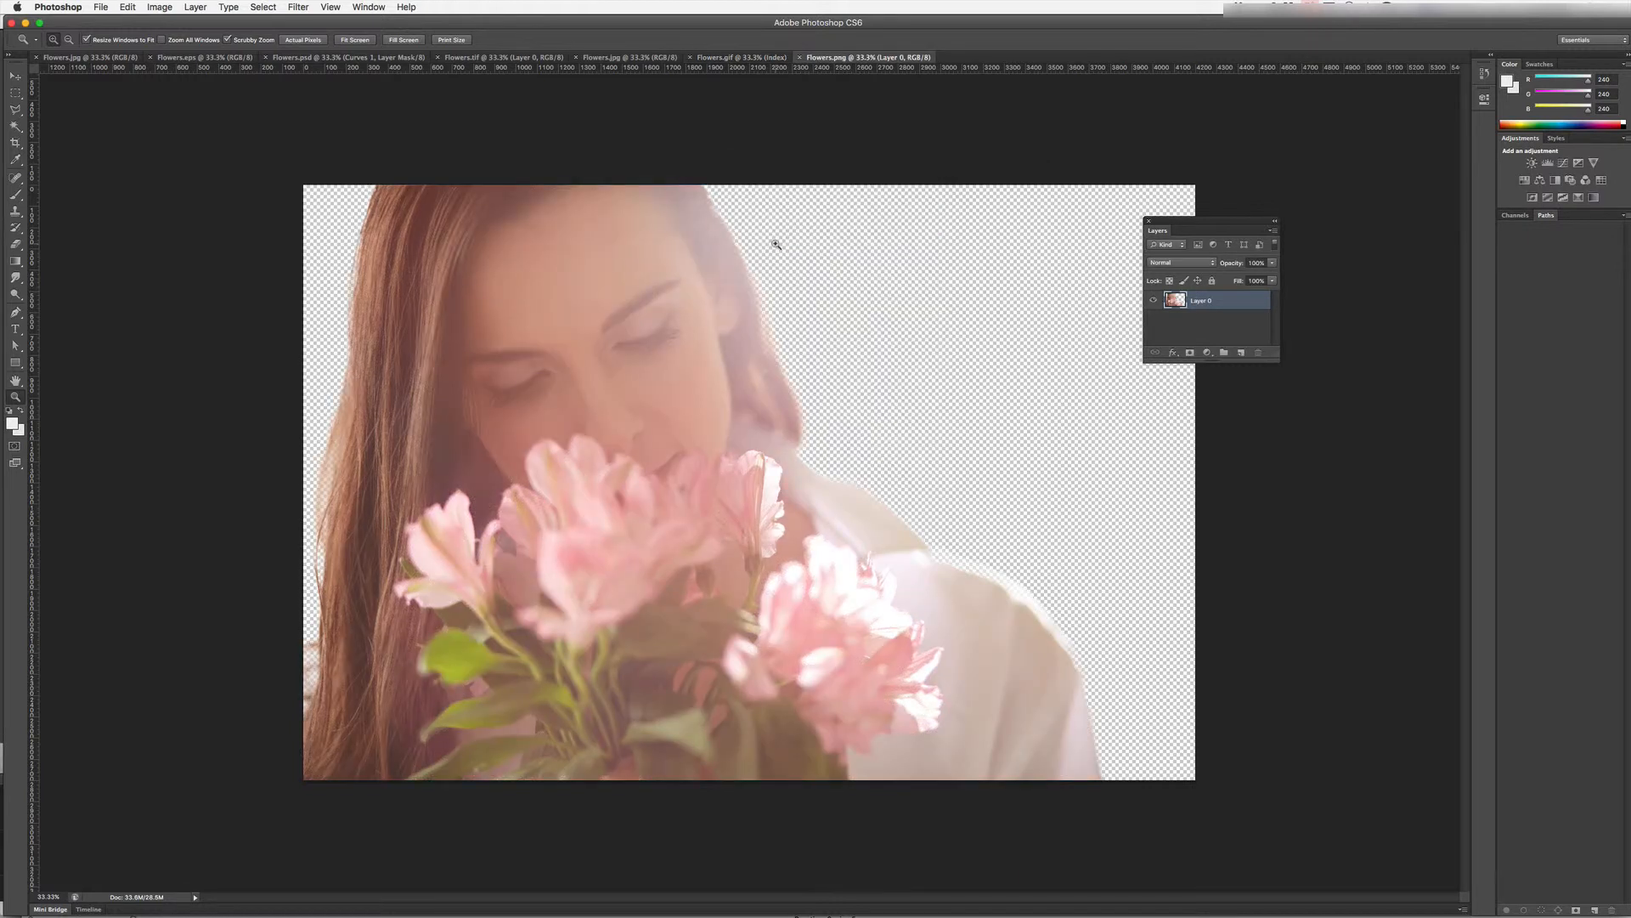